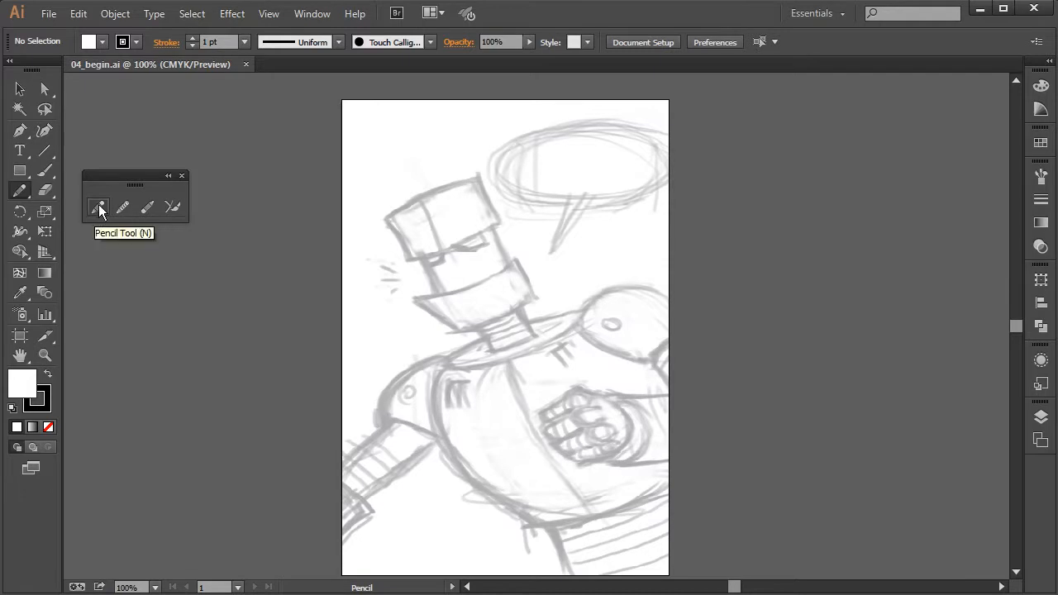
Review the Pencil tool's fidelity and path editing options and keep them as they are
double_click(96, 207)
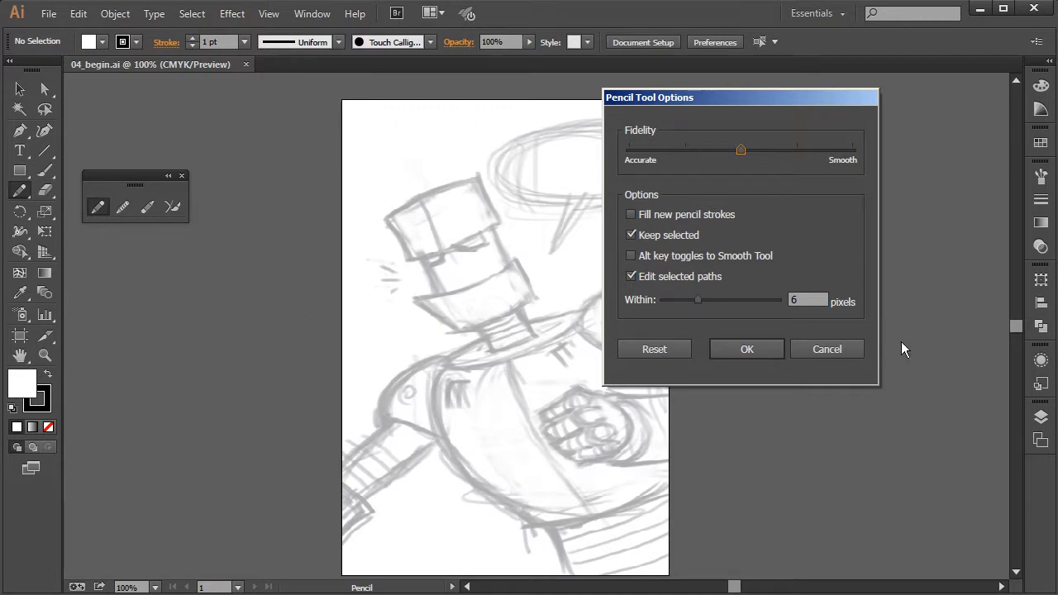
click(755, 351)
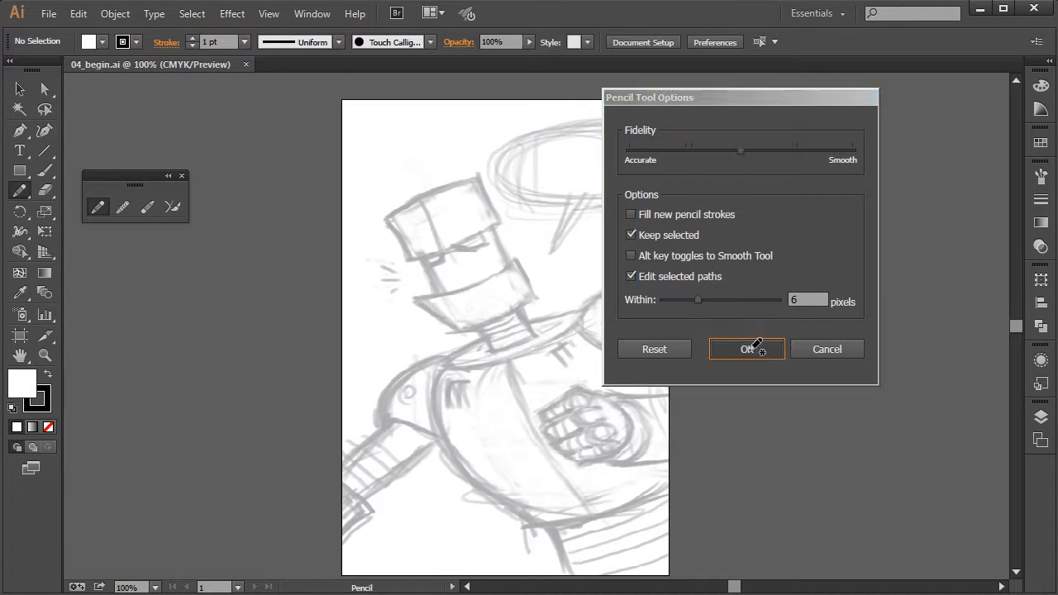
Try a 12 pt stroke with a tapered width profile on a freehand Pencil zigzag across the robot sketch, and undo the drawn path
click(192, 38)
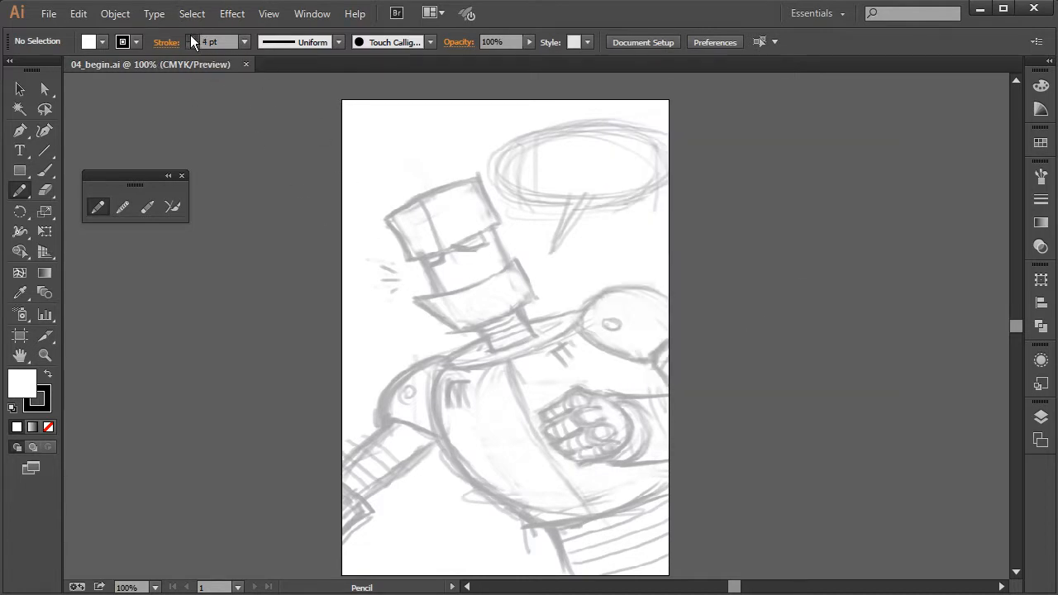
click(191, 38)
click(191, 38)
click(245, 41)
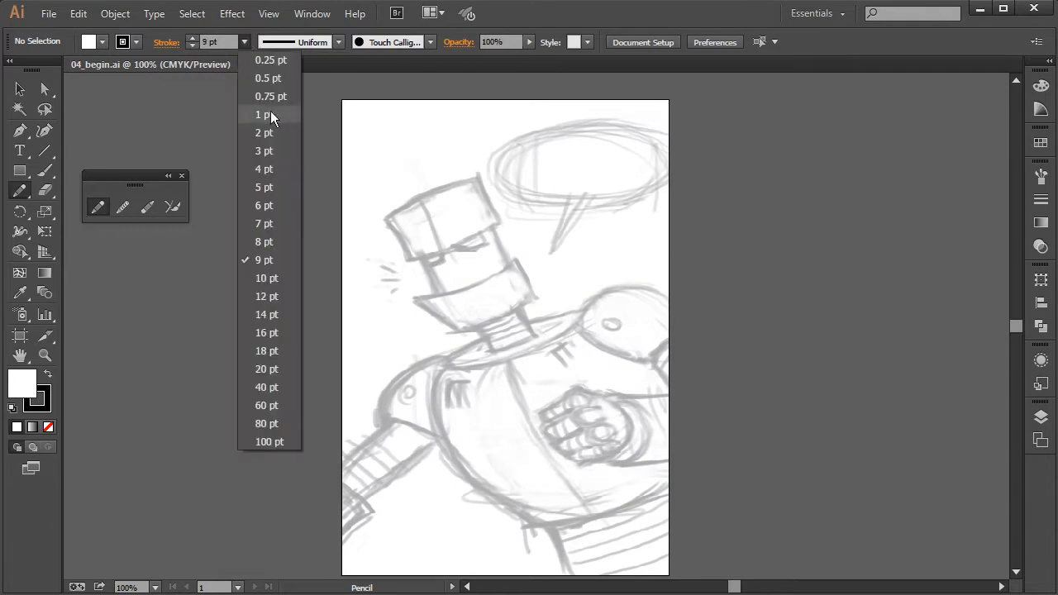
click(286, 298)
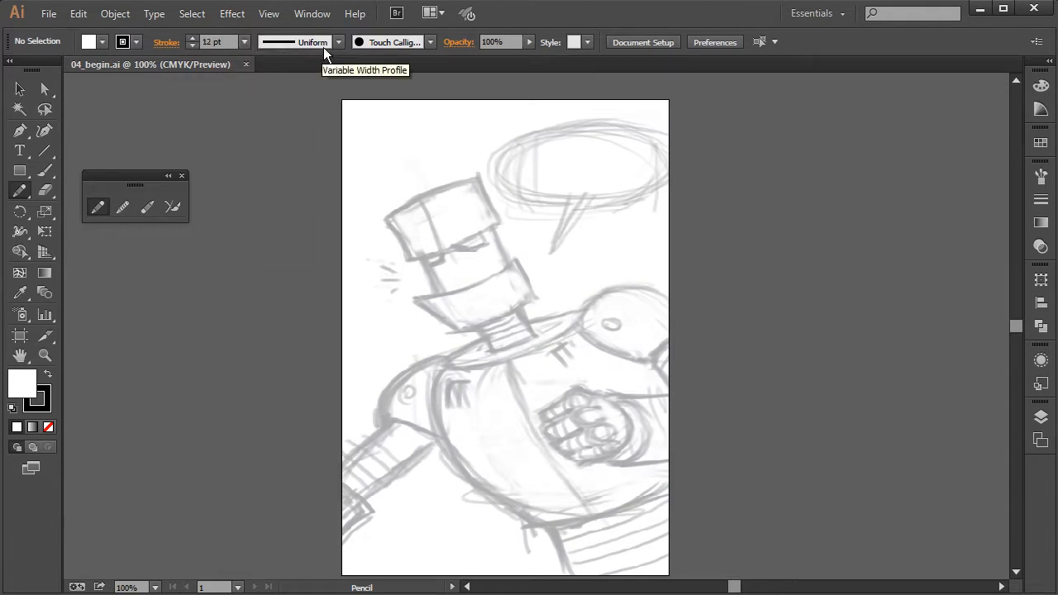
click(331, 49)
click(282, 95)
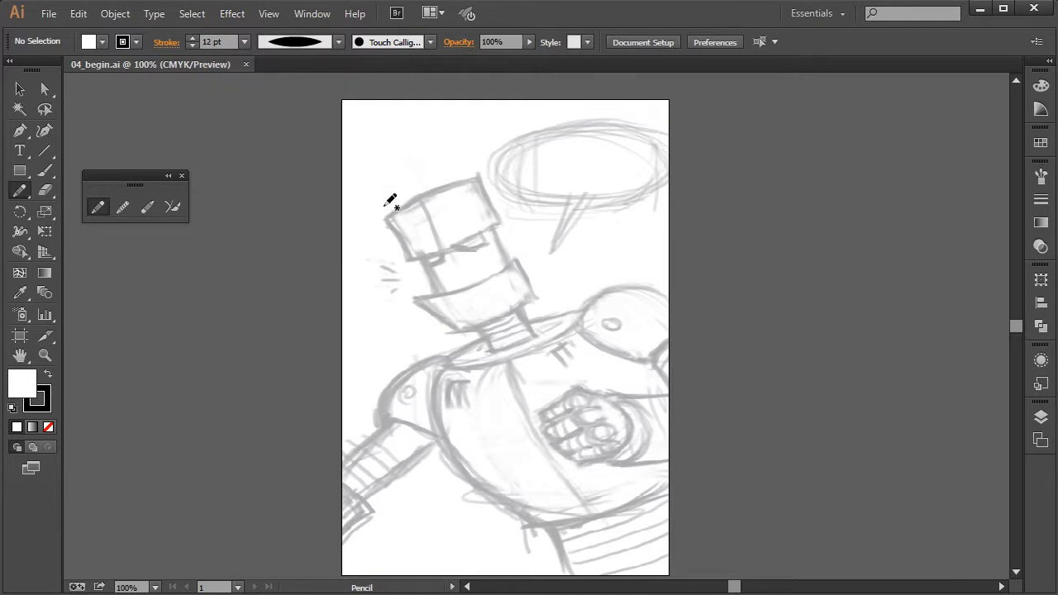
mouse_move(386, 249)
mouse_down()
mouse_move(583, 339)
mouse_move(687, 318)
mouse_up()
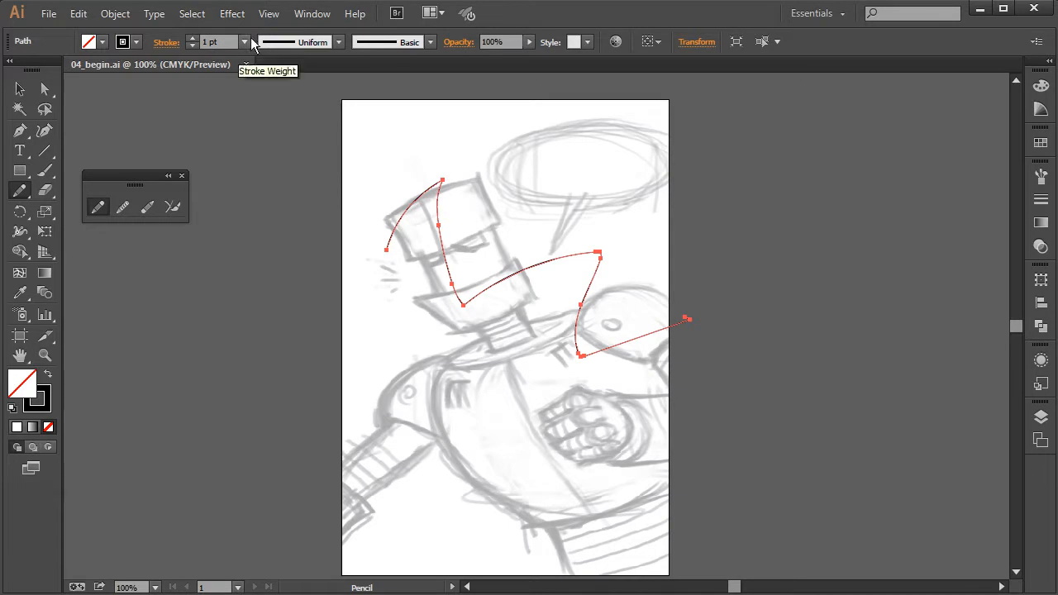
key(ctrl+z)
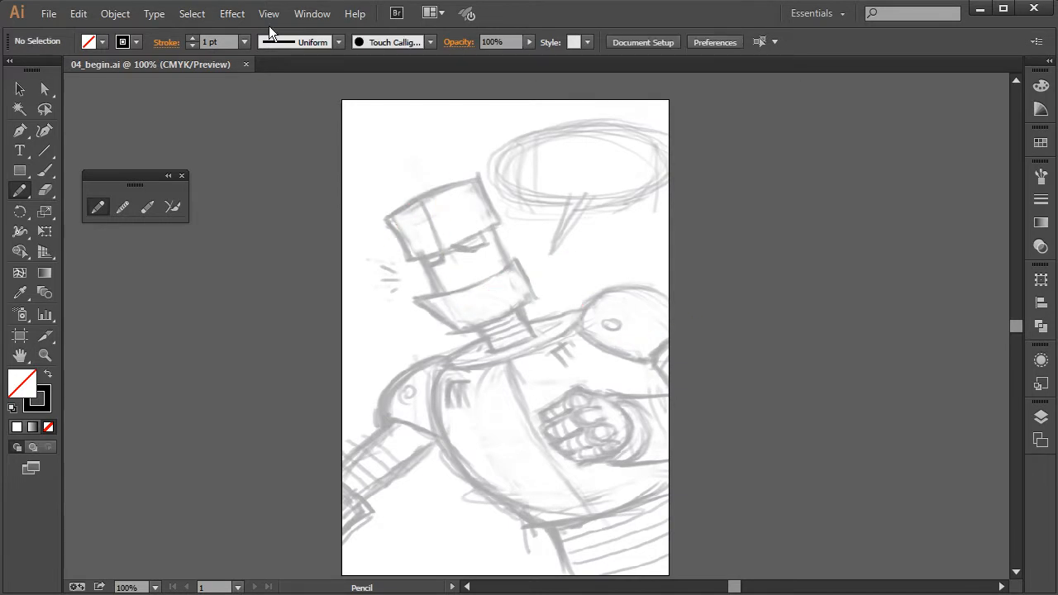
Trace the top block of the robot's head as one closed path with the Pencil tool
key(ctrl+plus)
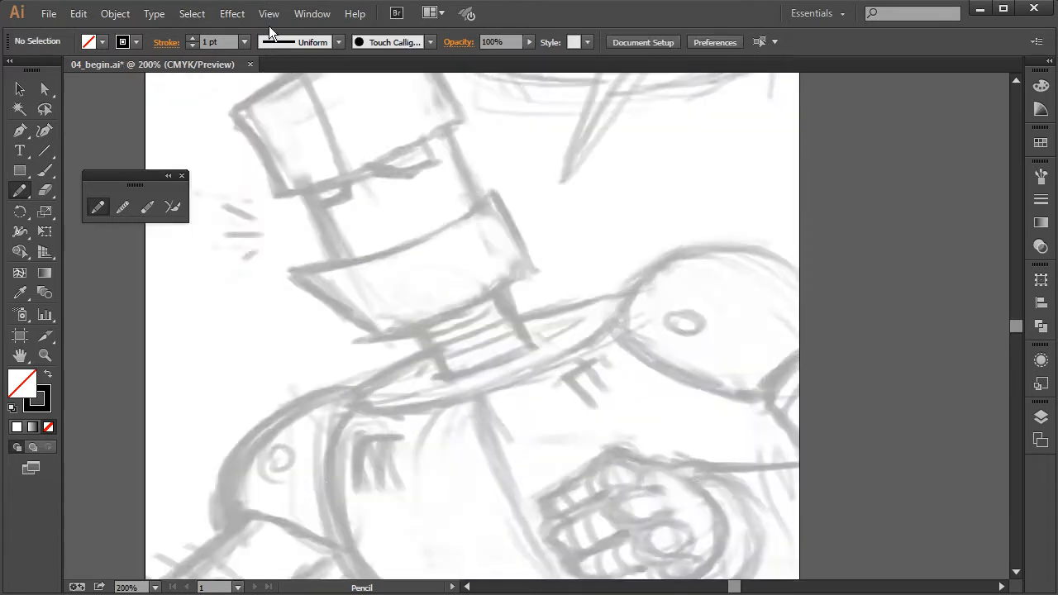
drag(592, 232, 797, 348)
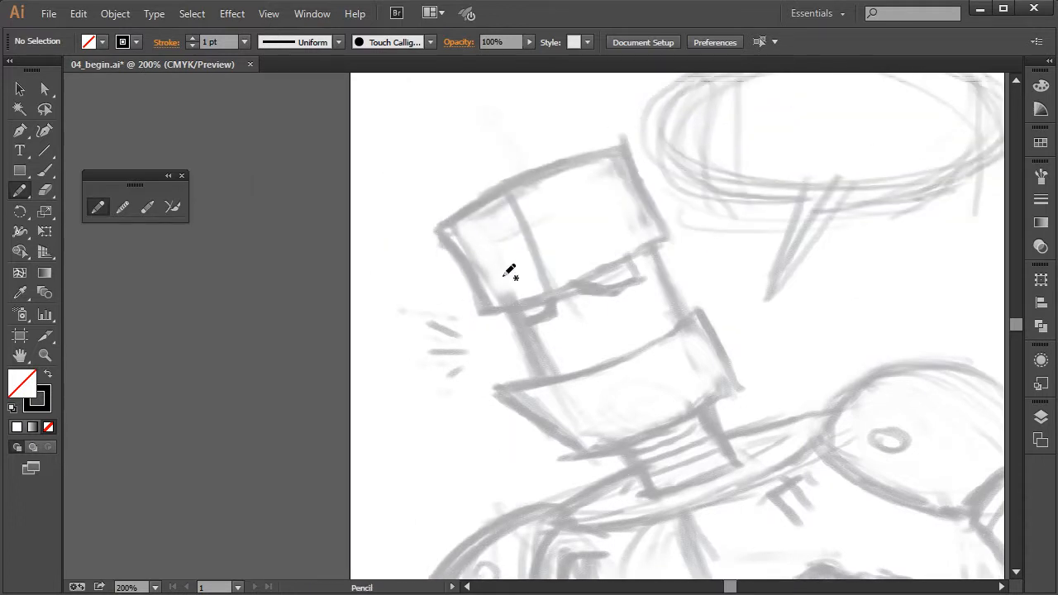
key(plus)
key(ctrl+plus)
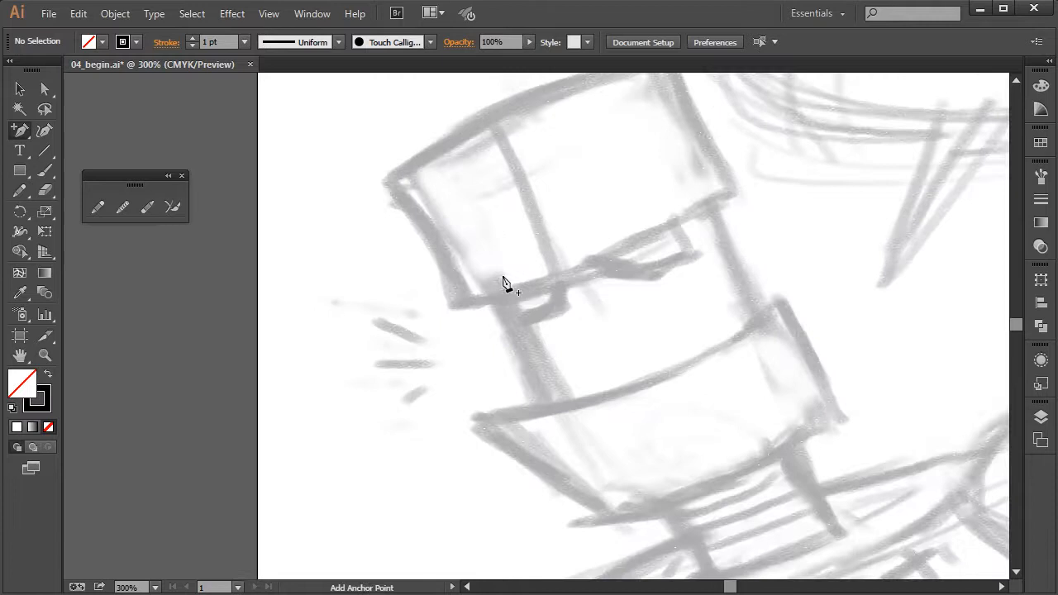
click(98, 207)
drag(492, 269, 505, 338)
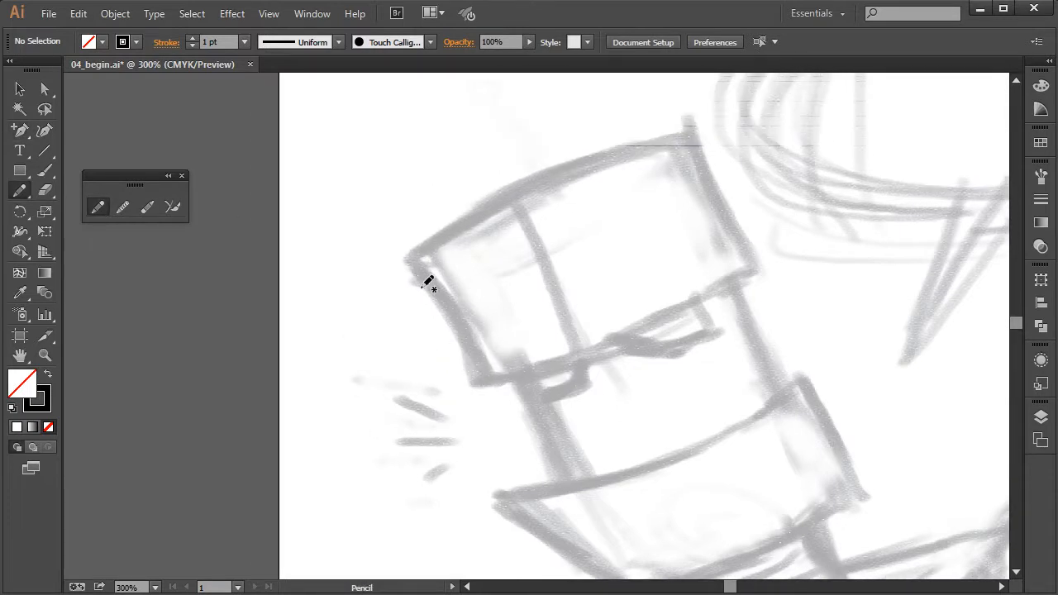
mouse_move(412, 258)
mouse_down()
mouse_move(460, 312)
mouse_move(495, 379)
mouse_move(590, 355)
mouse_move(765, 268)
mouse_move(686, 130)
mouse_move(583, 152)
mouse_move(420, 246)
mouse_up()
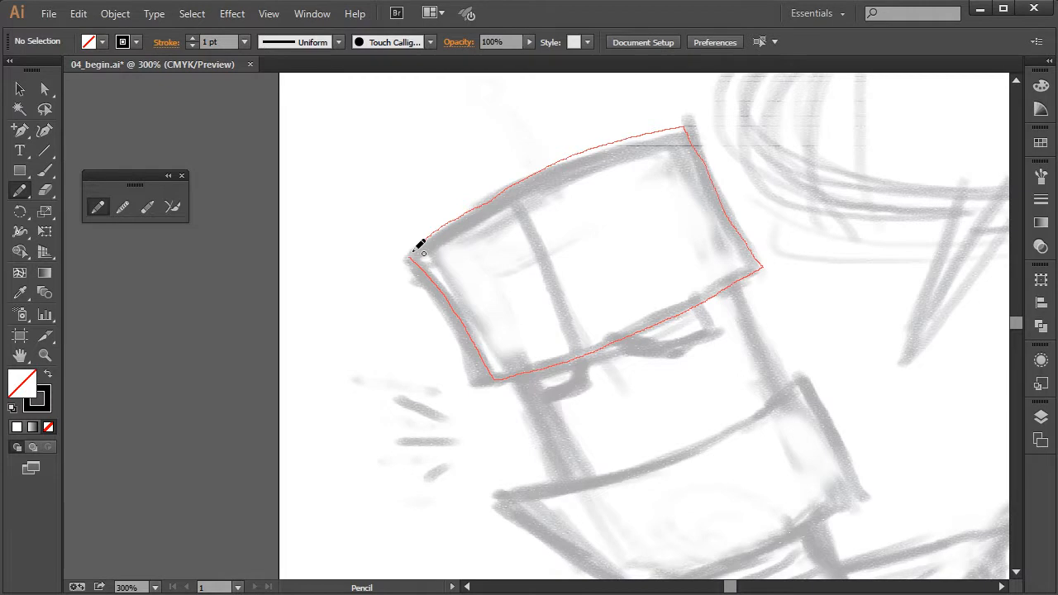
drag(419, 246, 416, 250)
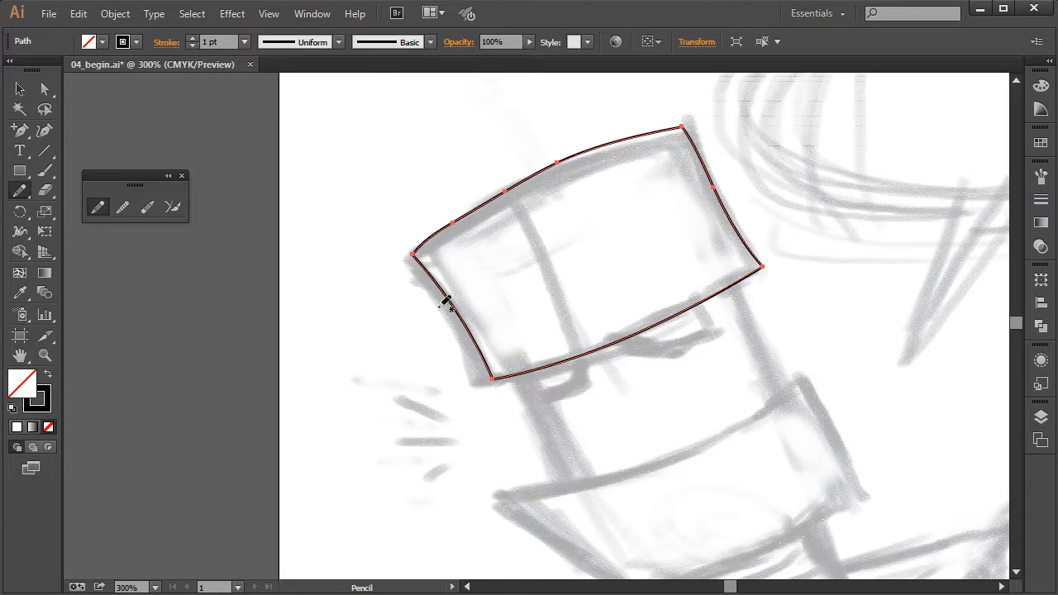
Redraw the lower-left corner of the head's top block with the Pencil tool so it follows the sketch
double_click(97, 207)
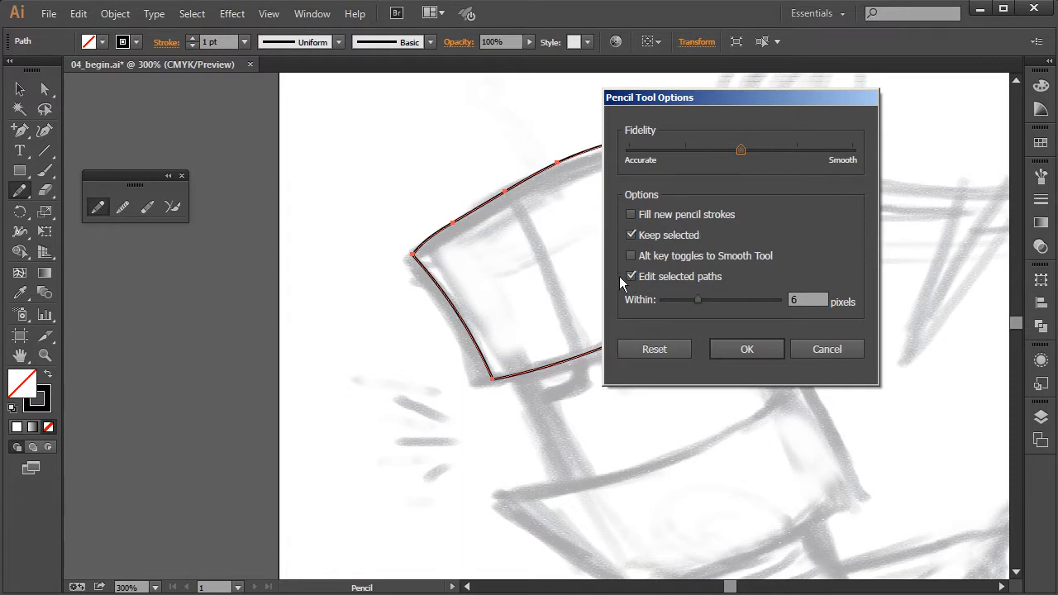
click(776, 350)
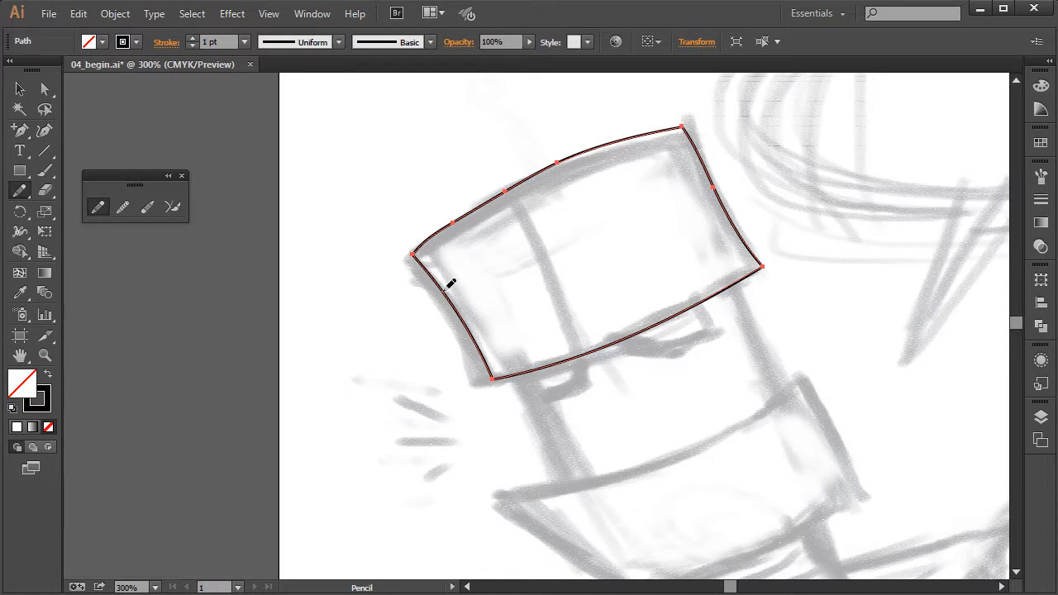
mouse_move(449, 288)
mouse_down()
mouse_move(473, 323)
mouse_move(489, 382)
mouse_move(552, 361)
mouse_up()
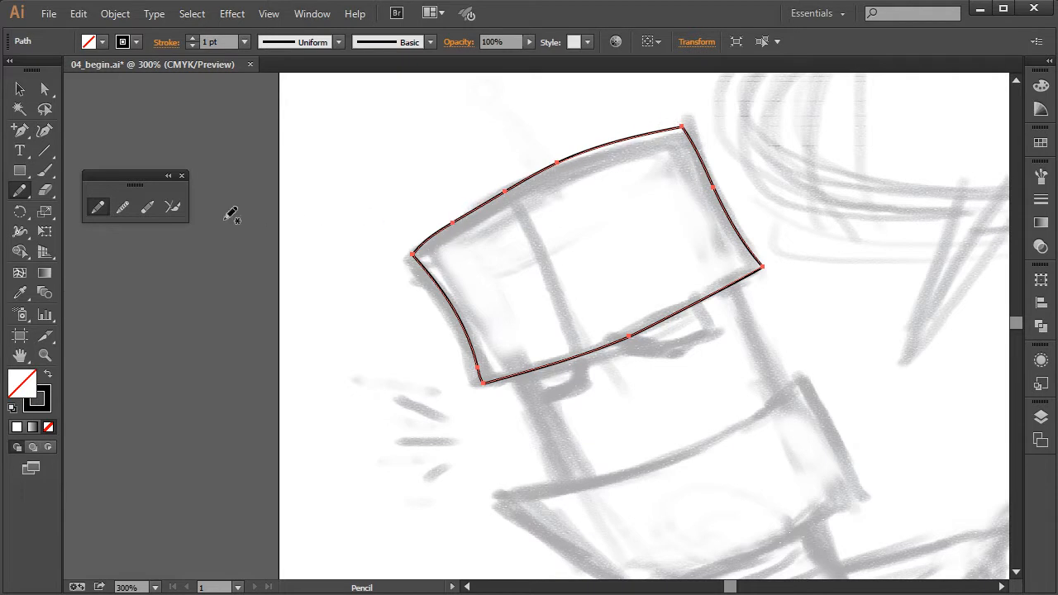
Smooth the upper, right and lower edges of the head's top block with the Smooth tool
click(123, 208)
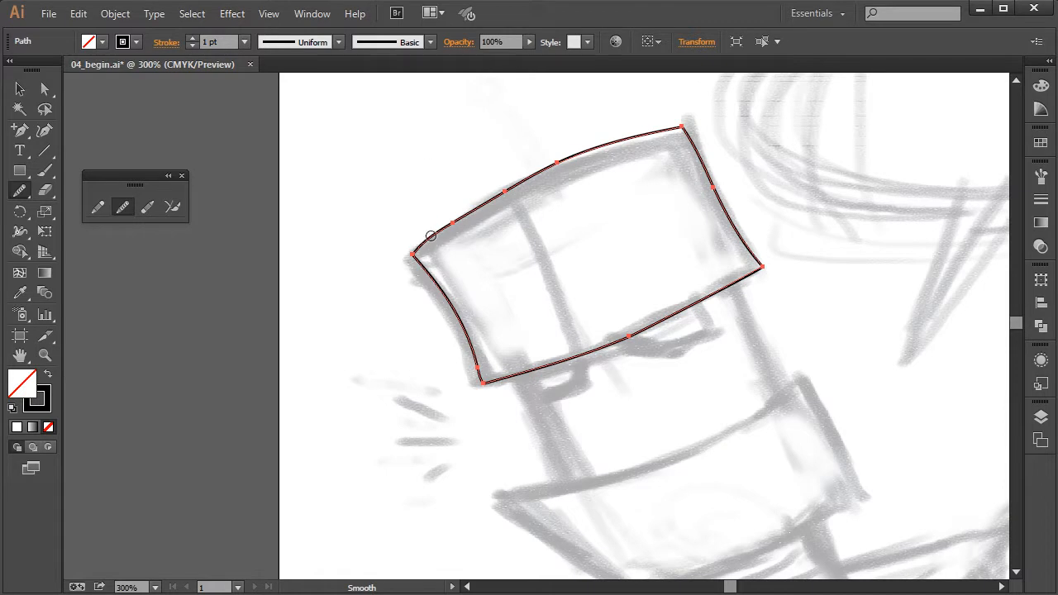
mouse_move(450, 225)
mouse_down()
mouse_move(604, 141)
mouse_move(491, 190)
mouse_move(495, 205)
mouse_move(678, 119)
mouse_up()
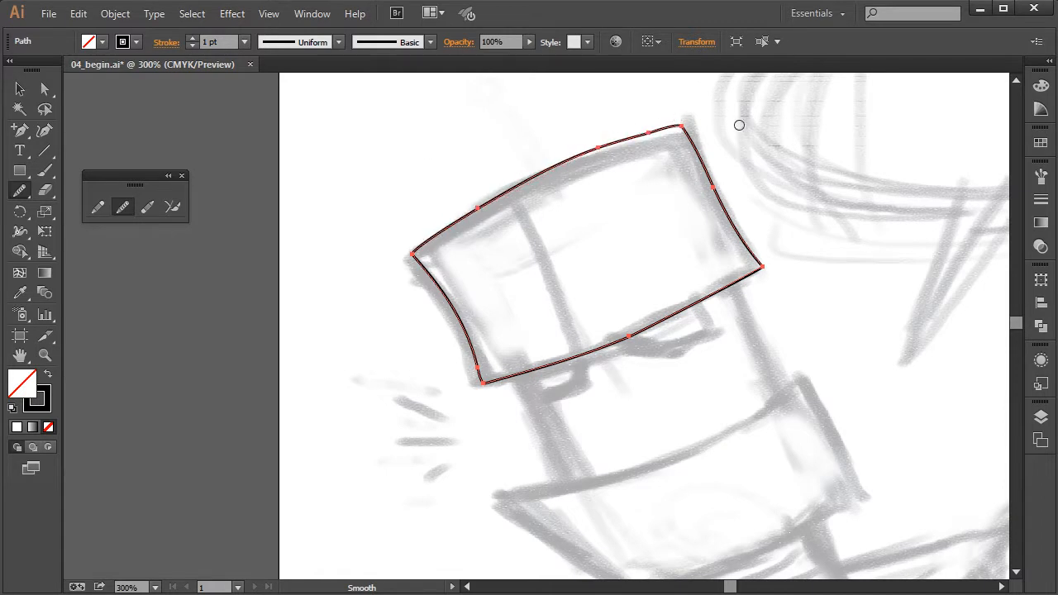
mouse_move(704, 166)
mouse_down()
mouse_move(761, 262)
mouse_move(708, 173)
mouse_move(742, 233)
mouse_move(716, 190)
mouse_up()
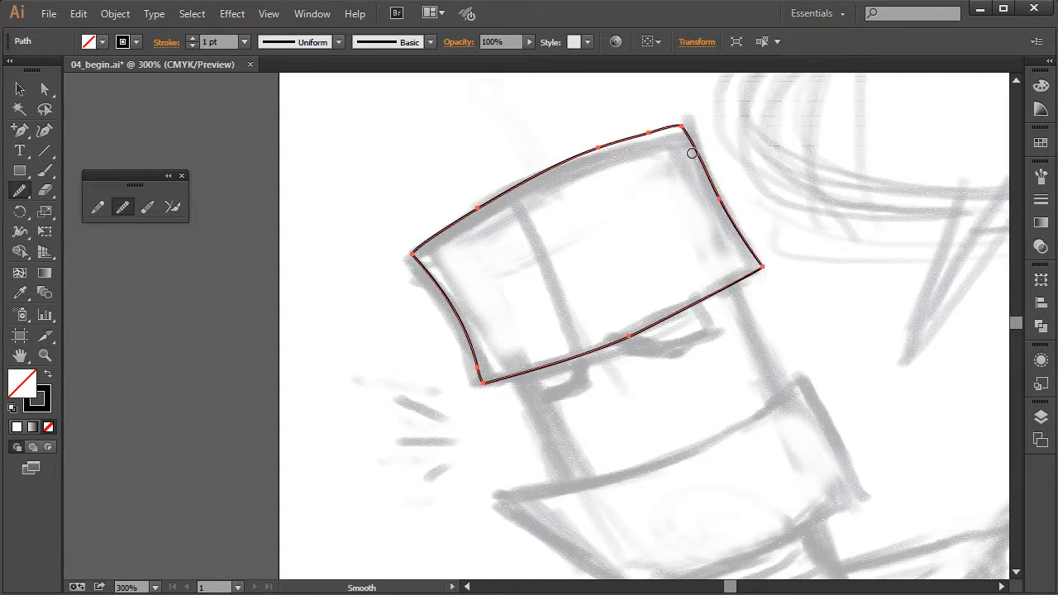
drag(644, 131, 469, 188)
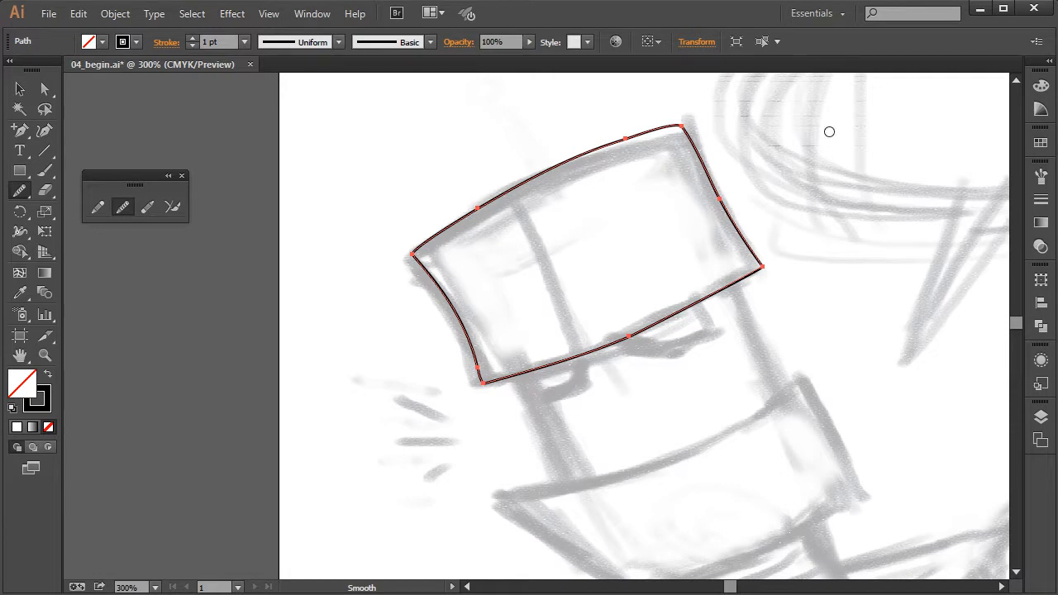
mouse_move(631, 316)
mouse_down()
mouse_move(685, 310)
mouse_move(661, 319)
mouse_up()
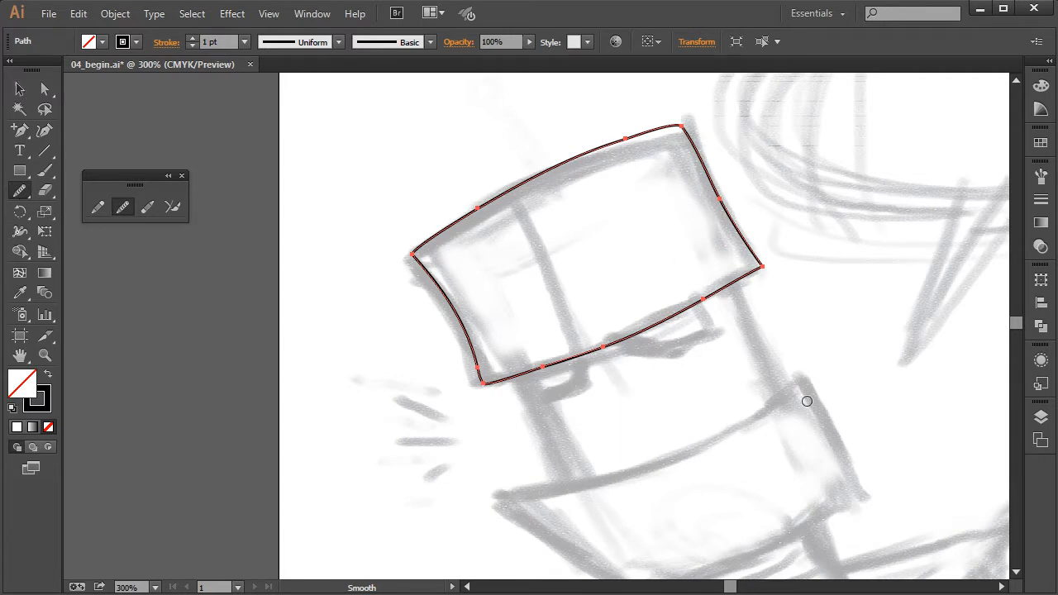
Trace the robot's jaw with the Pencil tool, running the stroke past its starting point at the left corner
drag(706, 440, 658, 372)
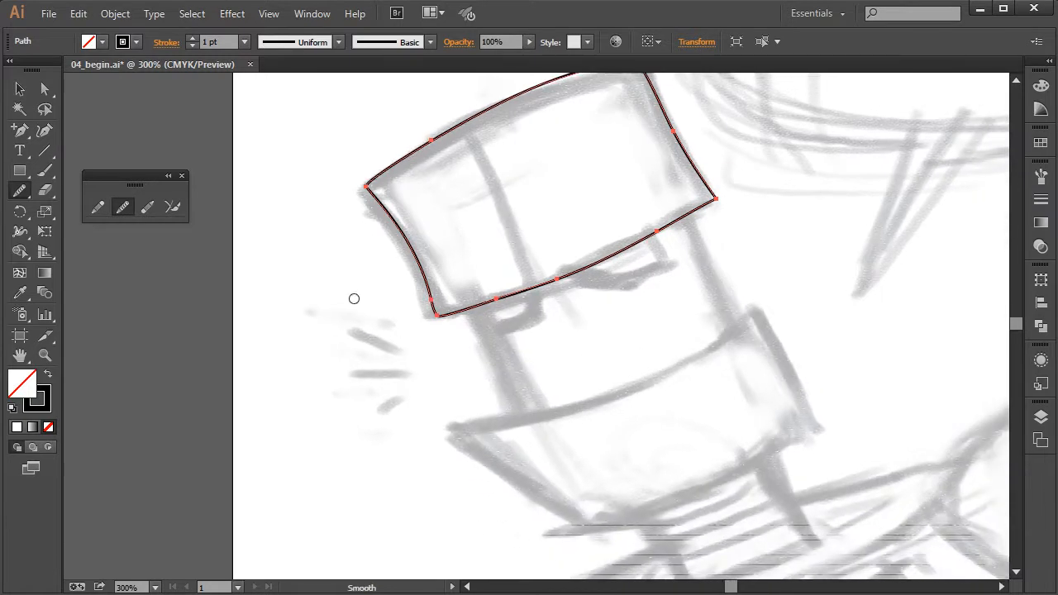
click(96, 207)
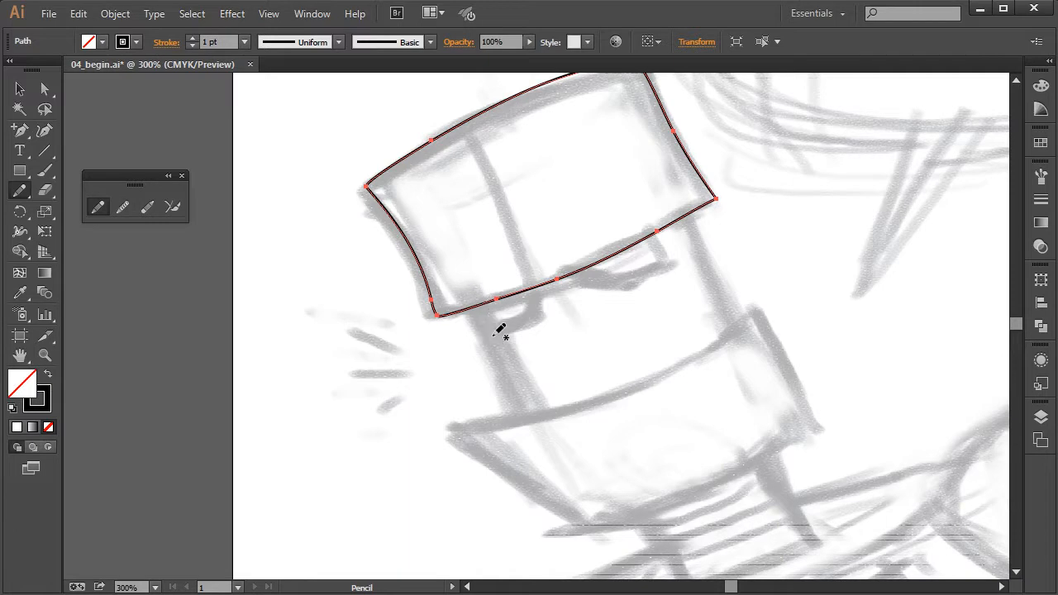
mouse_move(448, 428)
mouse_down()
mouse_move(595, 402)
mouse_move(739, 333)
mouse_up()
mouse_move(760, 316)
mouse_down()
mouse_move(812, 407)
mouse_move(788, 437)
mouse_move(699, 489)
mouse_move(570, 528)
mouse_move(481, 474)
mouse_move(448, 418)
mouse_move(455, 399)
mouse_up()
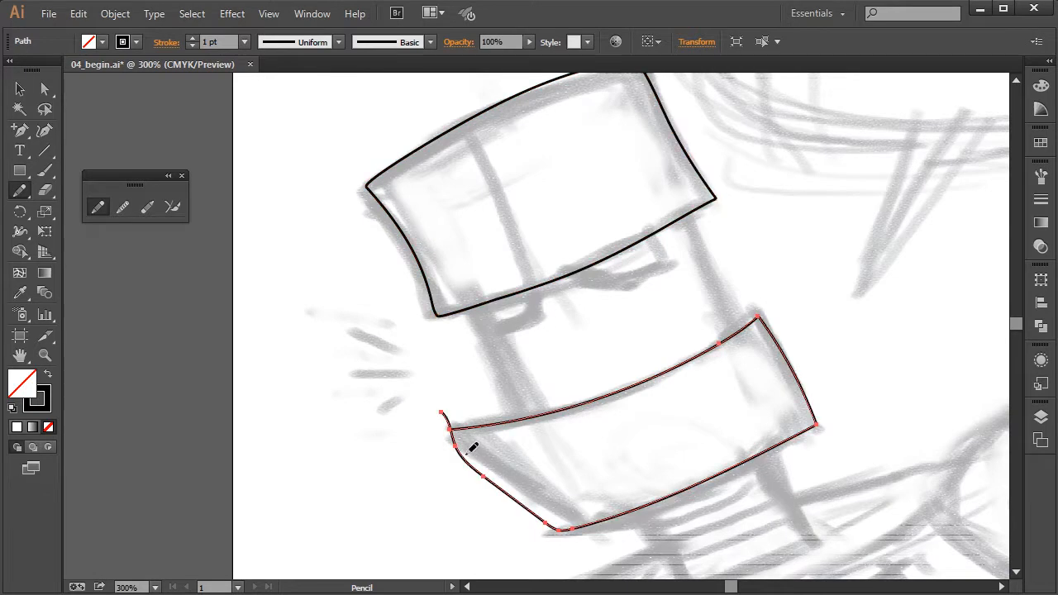
Trim the overshooting end at the jaw's left corner and close the outline with the Join tool
key(ctrl+equal)
key(ctrl+equal)
drag(614, 449, 582, 291)
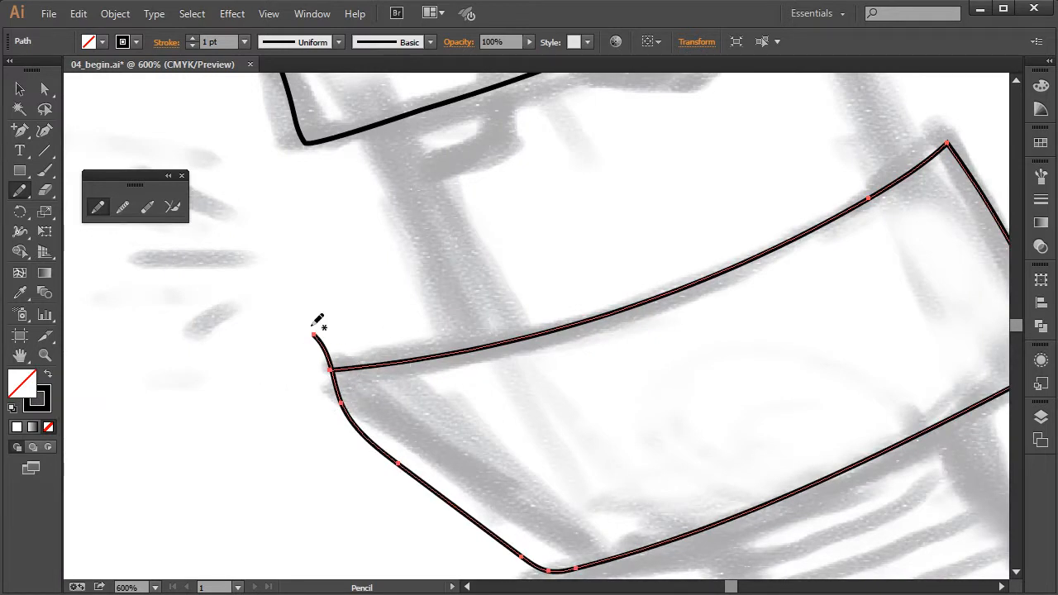
click(173, 208)
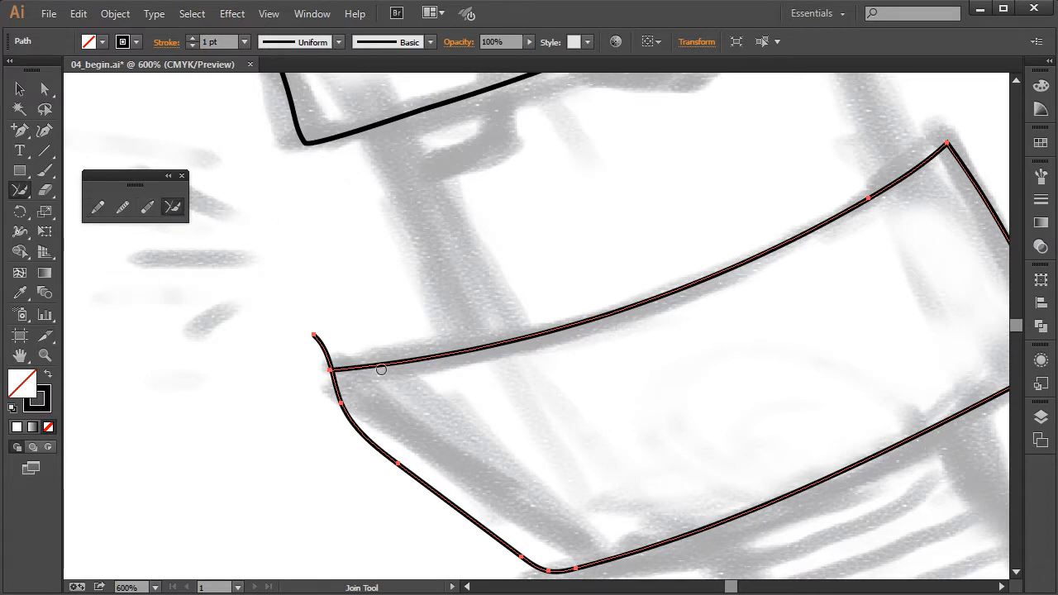
drag(313, 334, 330, 369)
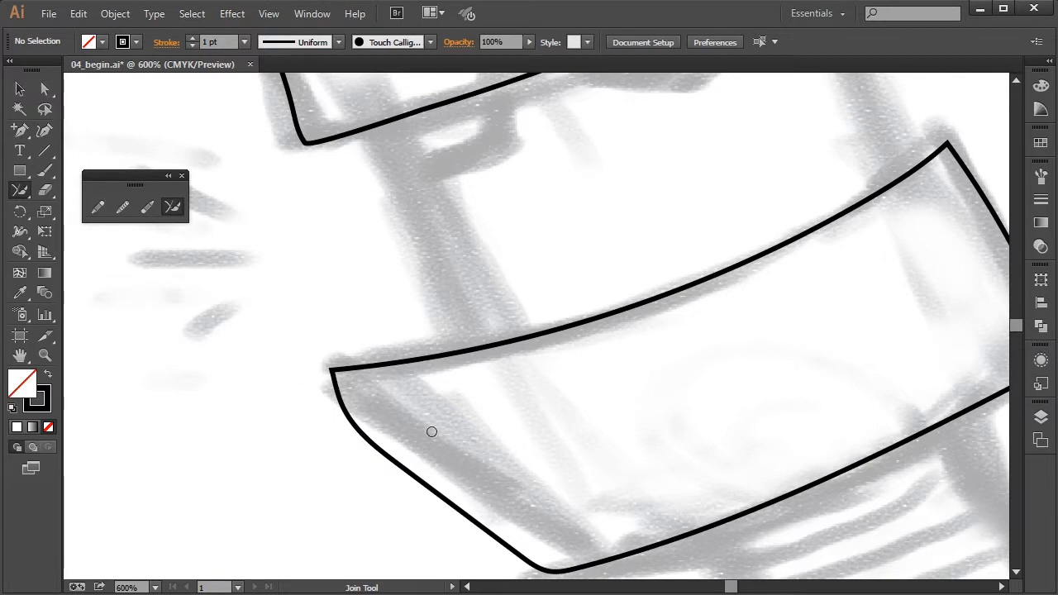
Redraw the jaw outline's lower-left edge with the Pencil tool, closer to the sketched line
click(98, 207)
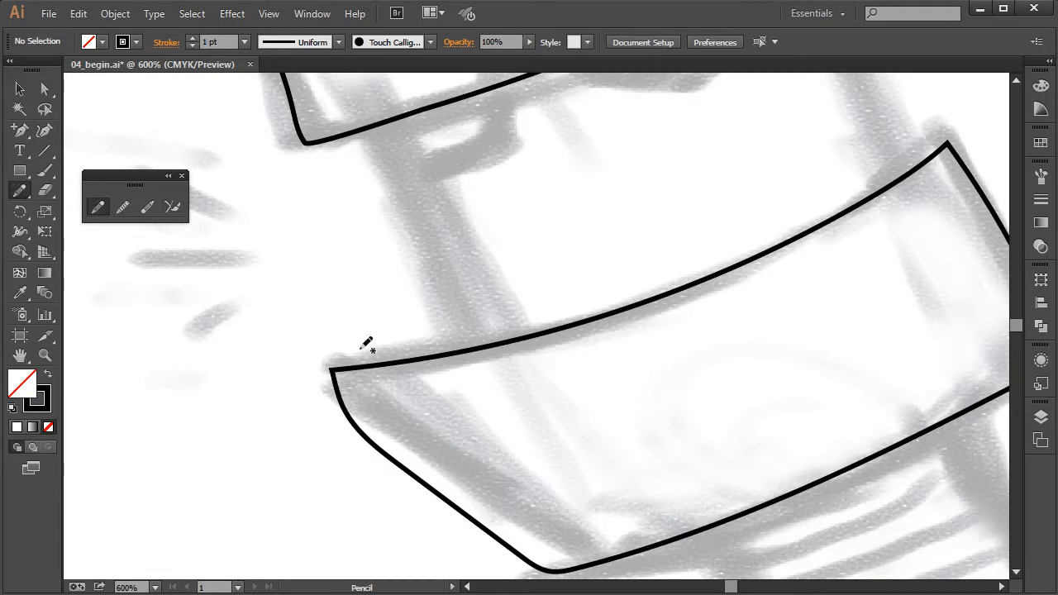
ctrl+click(342, 408)
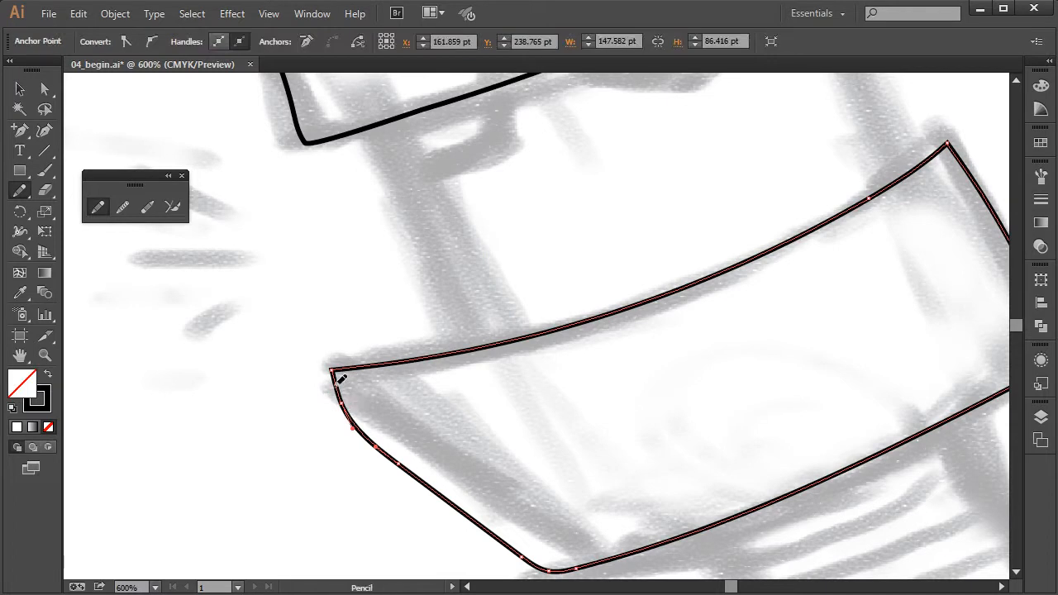
drag(334, 373, 442, 486)
drag(507, 533, 544, 567)
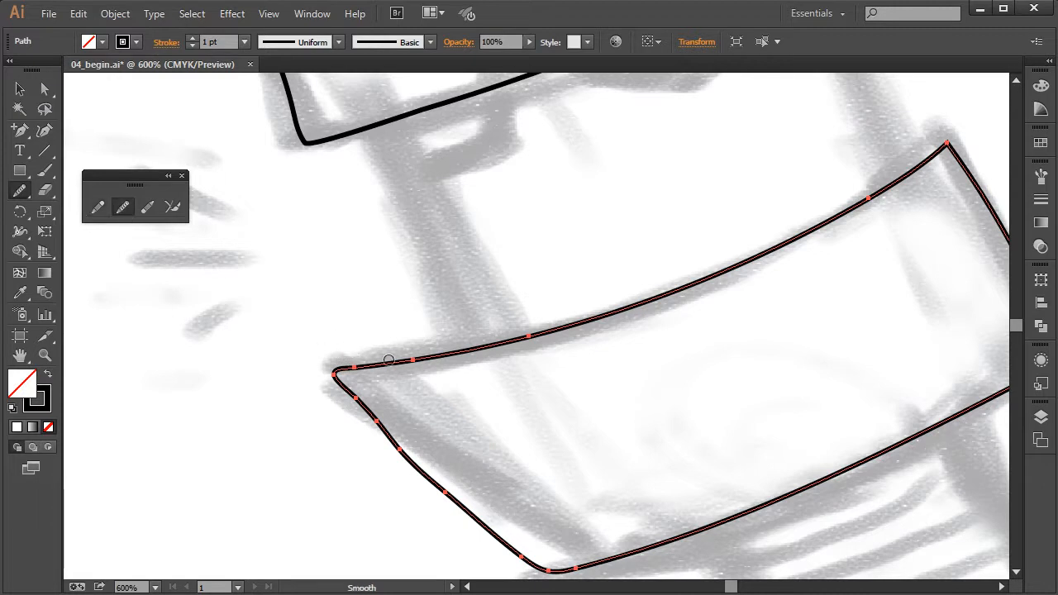
Smooth the jaw outline's upper edge and redrawn left edge with the Smooth tool
drag(402, 359, 570, 323)
drag(379, 413, 413, 465)
mouse_move(368, 410)
mouse_down()
mouse_move(488, 529)
mouse_move(379, 422)
mouse_move(403, 467)
mouse_move(486, 529)
mouse_move(397, 452)
mouse_up()
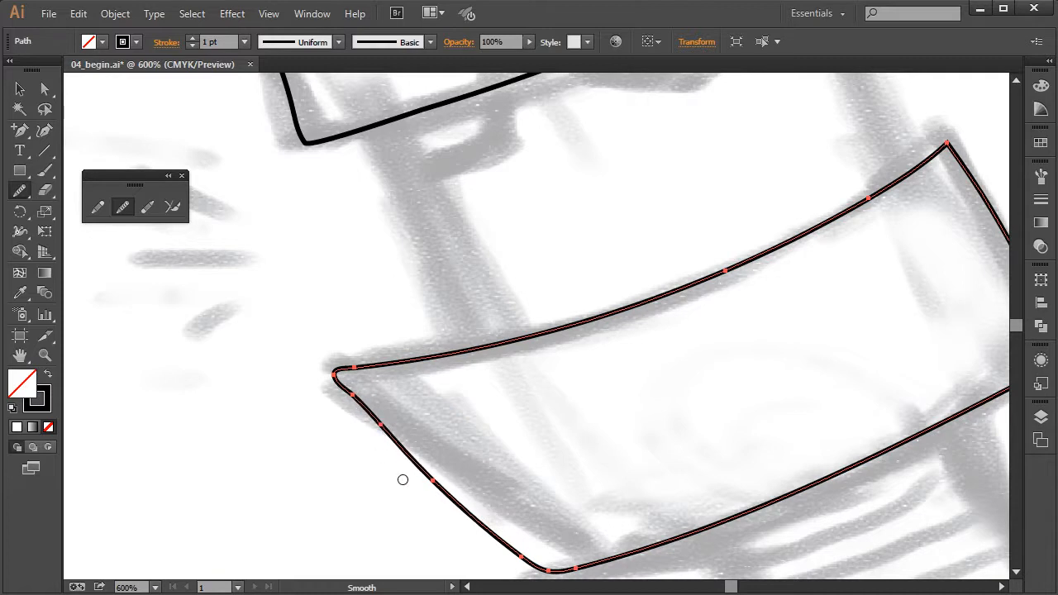
mouse_move(356, 408)
mouse_down()
mouse_move(380, 431)
mouse_move(353, 393)
mouse_move(459, 498)
mouse_up()
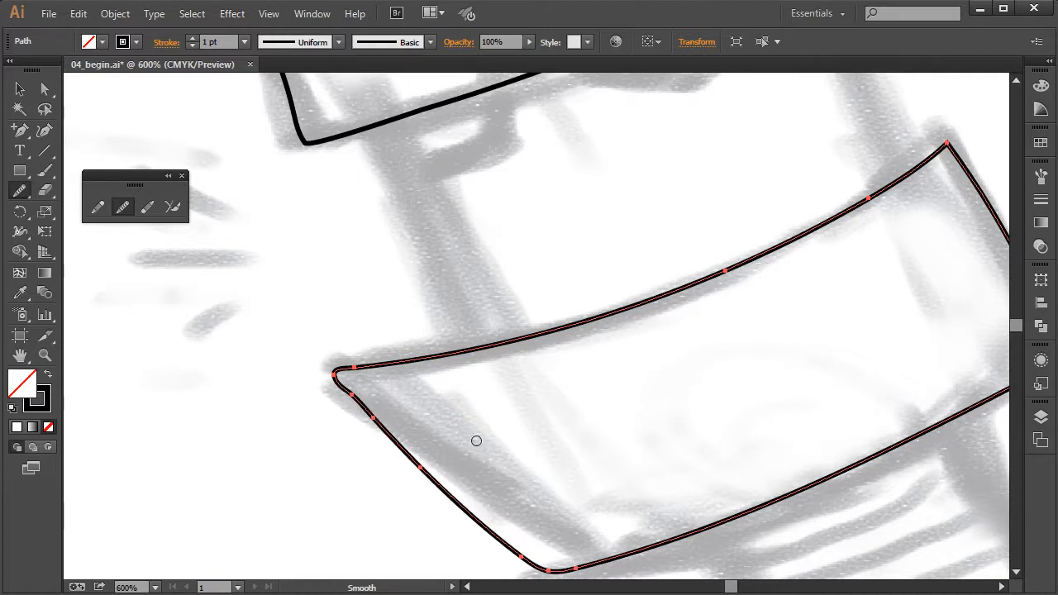
key(ctrl+minus)
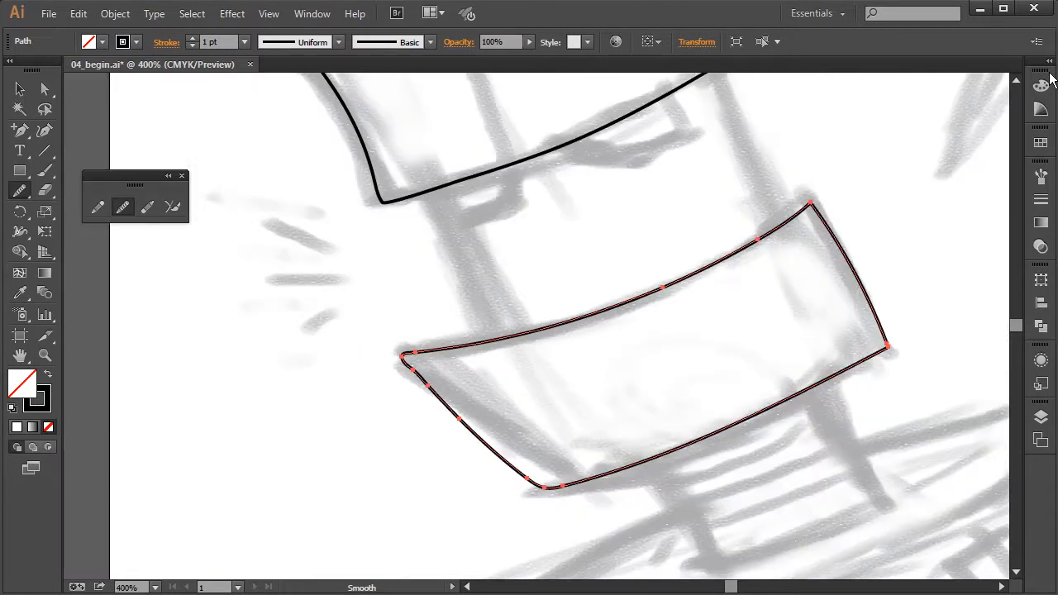
drag(860, 216, 798, 290)
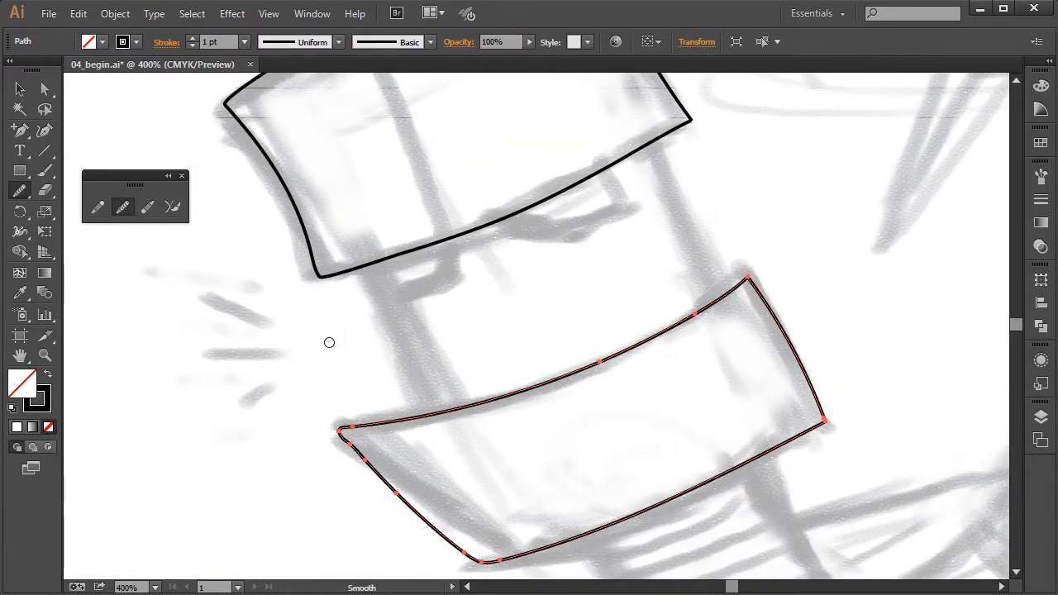
Deselect the robot's jaw outline
click(79, 14)
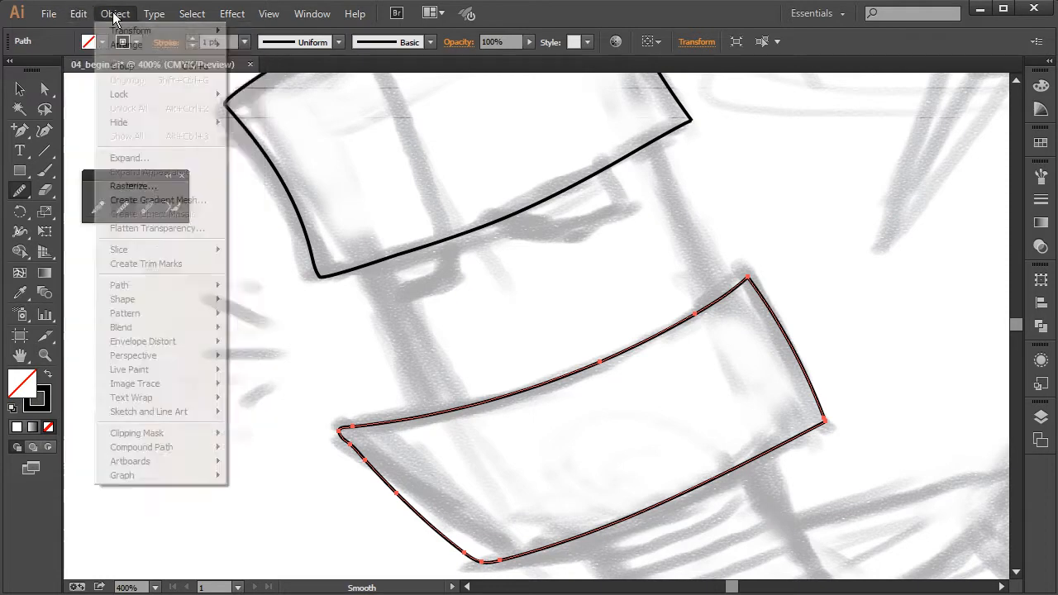
mouse_move(197, 23)
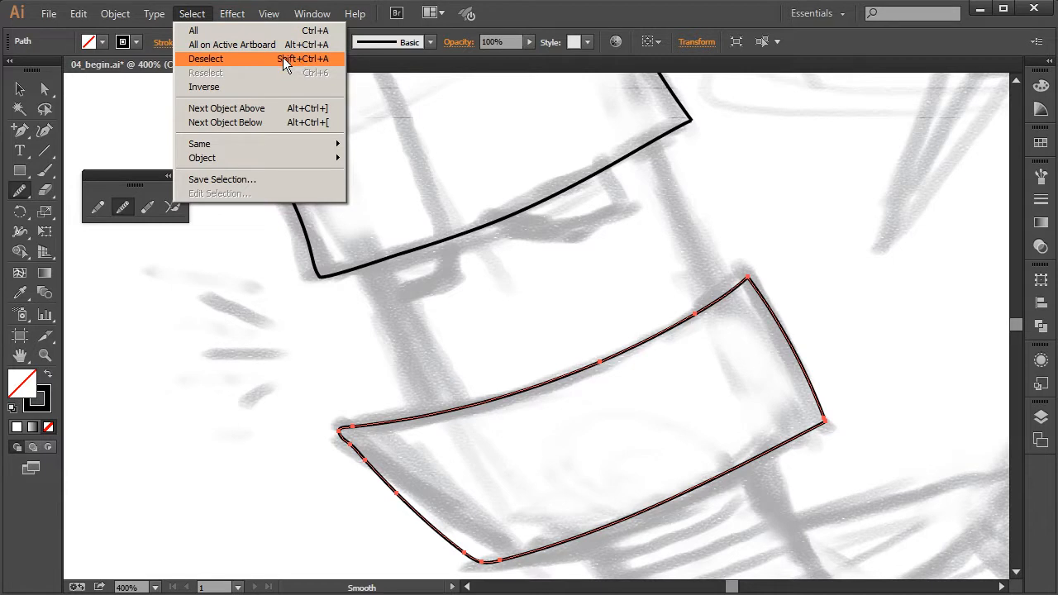
click(208, 58)
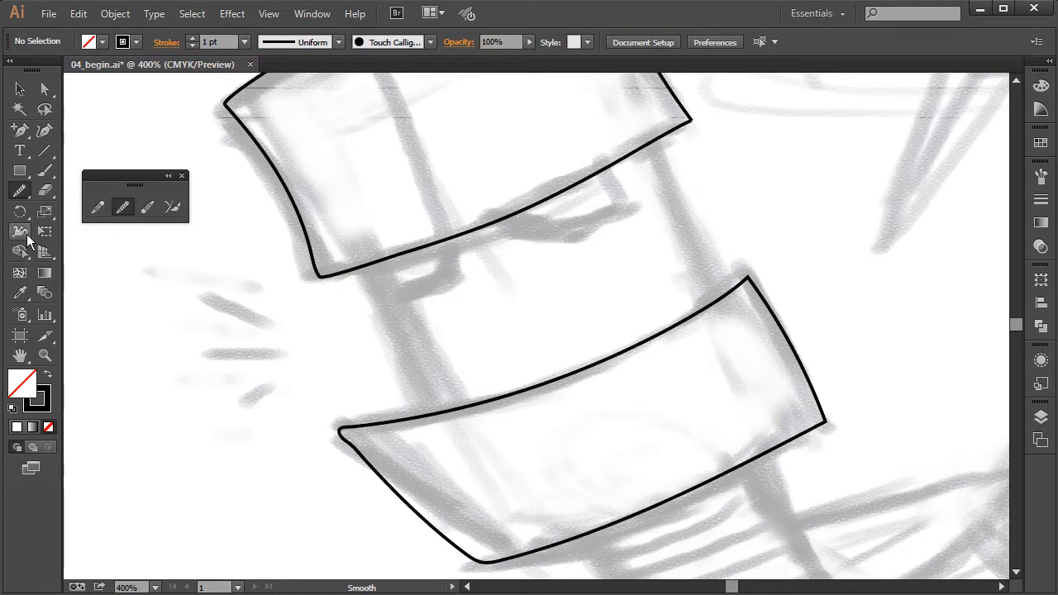
Check the Pencil tool's options, including the Alt key toggle to the Smooth tool, without changing any of them
click(97, 208)
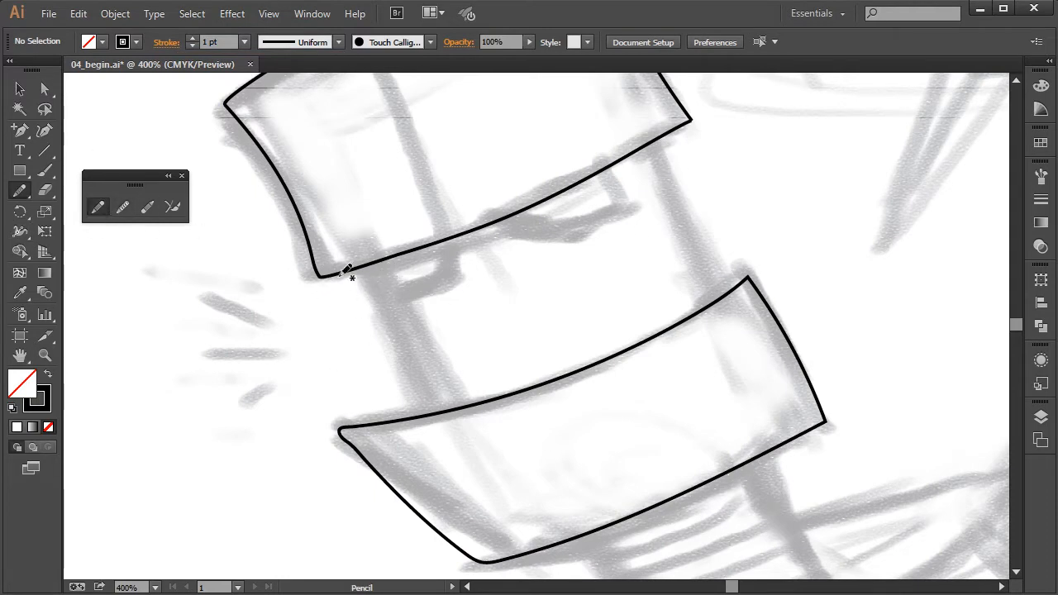
key(alt)
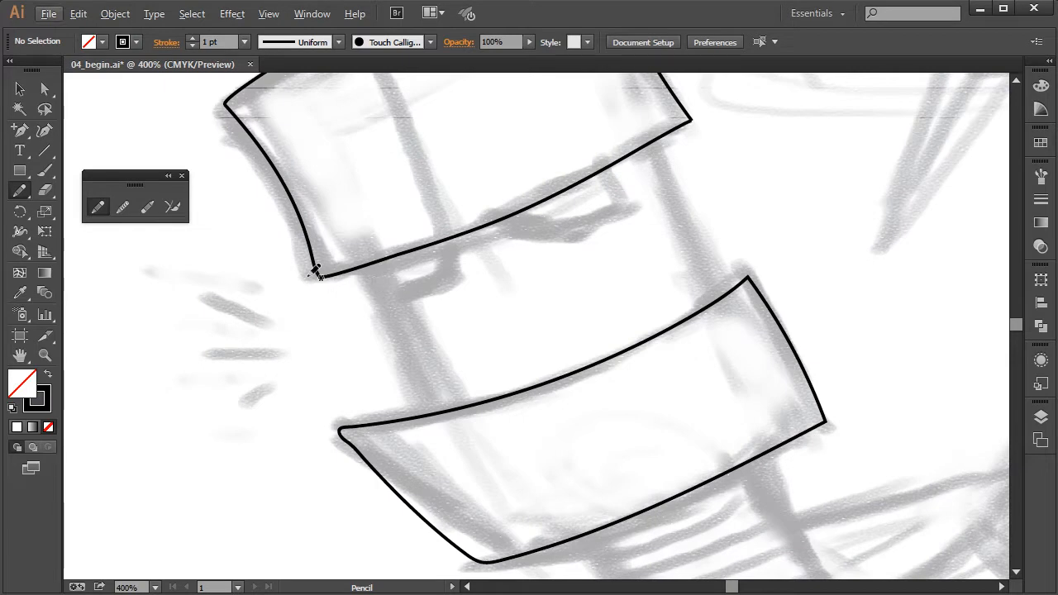
double_click(94, 208)
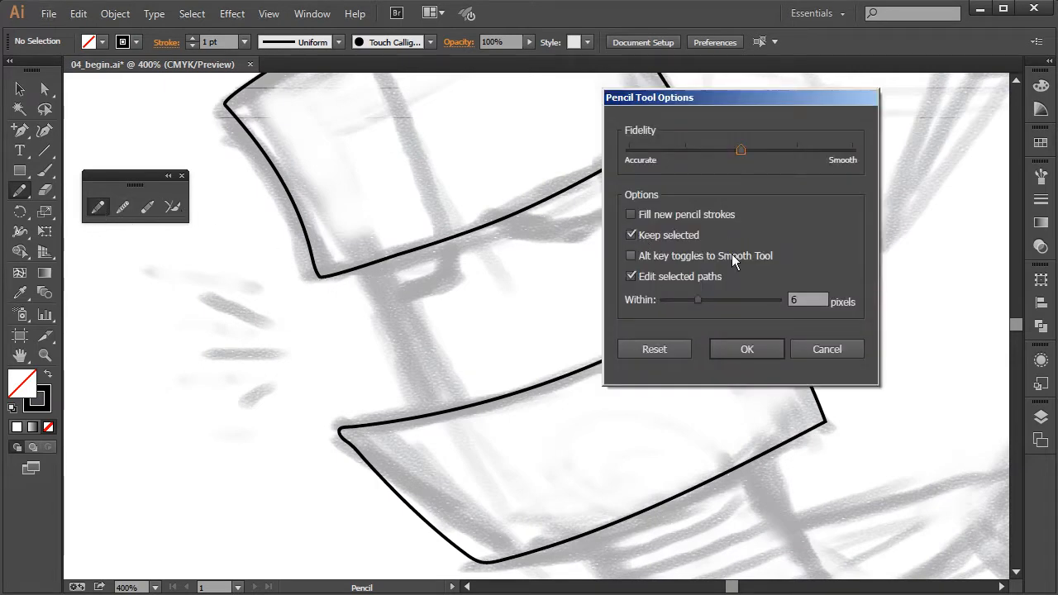
click(827, 349)
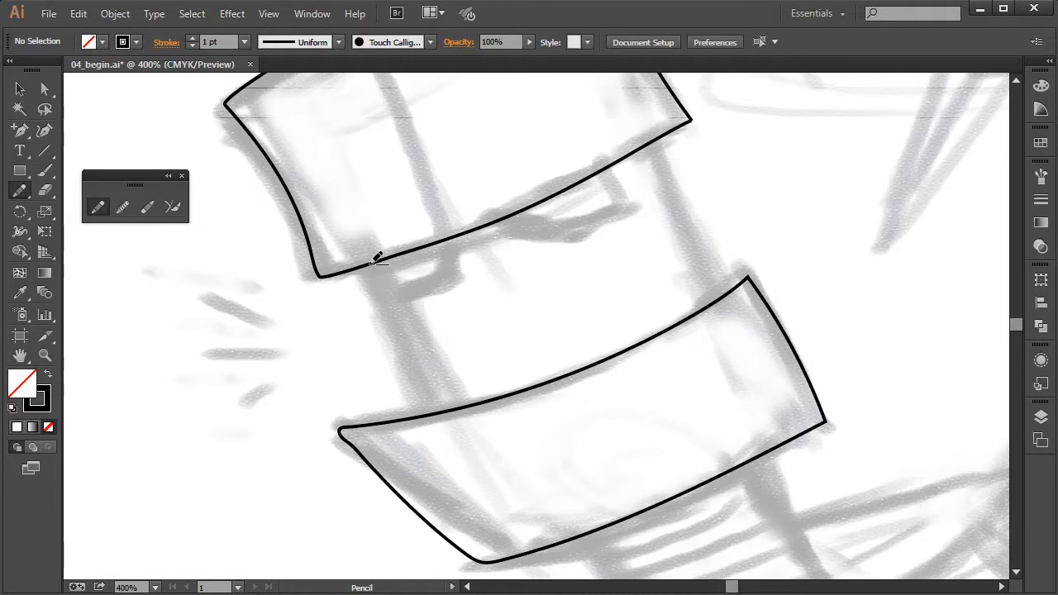
Draw the face's two straight sides between helmet and jaw, and trace both eyes below the helmet edge with the Pencil tool
mouse_move(374, 266)
mouse_down()
mouse_move(394, 301)
mouse_move(425, 414)
mouse_up()
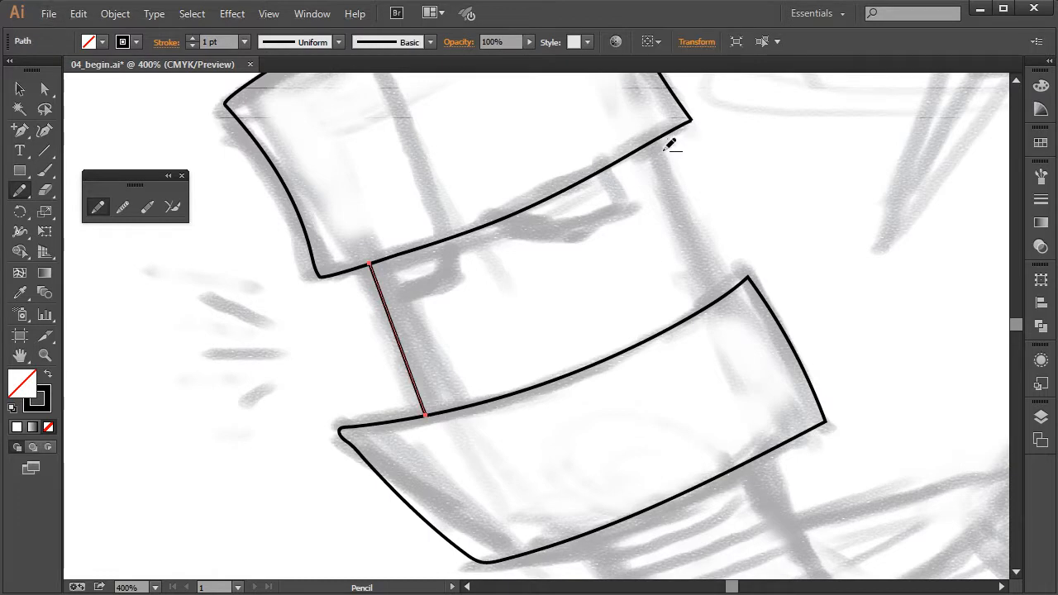
mouse_move(660, 138)
mouse_down()
mouse_move(735, 236)
mouse_move(719, 300)
mouse_up()
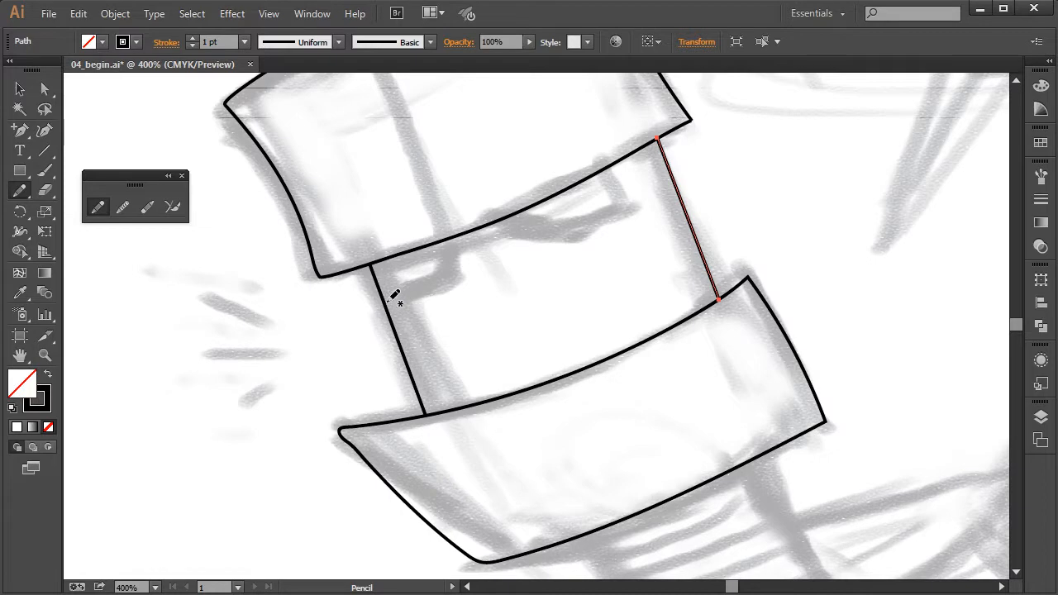
mouse_move(389, 310)
mouse_down()
mouse_move(439, 287)
mouse_move(446, 240)
mouse_up()
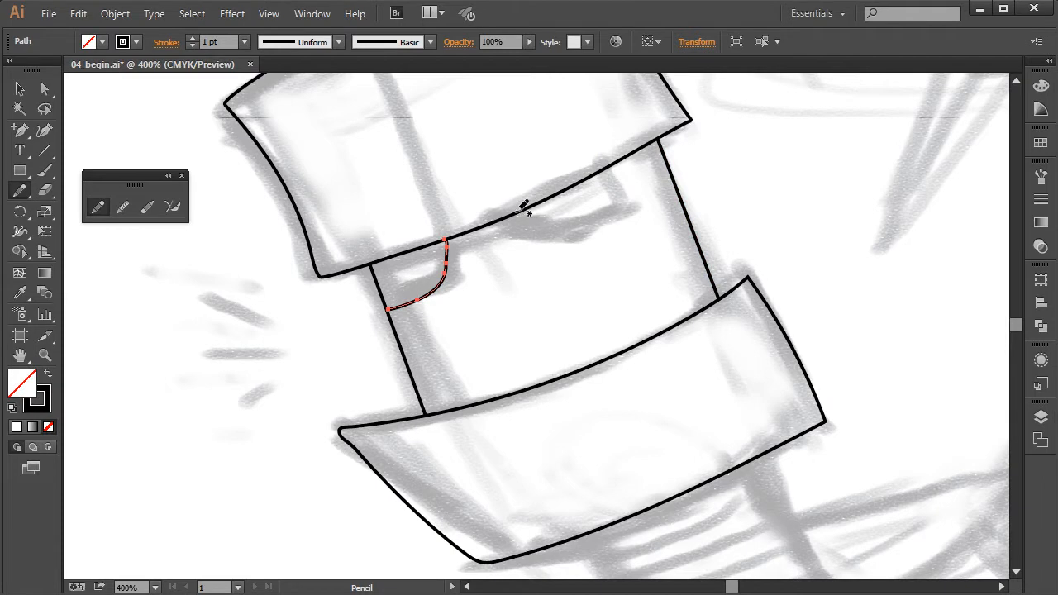
mouse_move(519, 213)
mouse_down()
mouse_move(581, 238)
mouse_move(613, 229)
mouse_move(631, 220)
mouse_move(614, 166)
mouse_up()
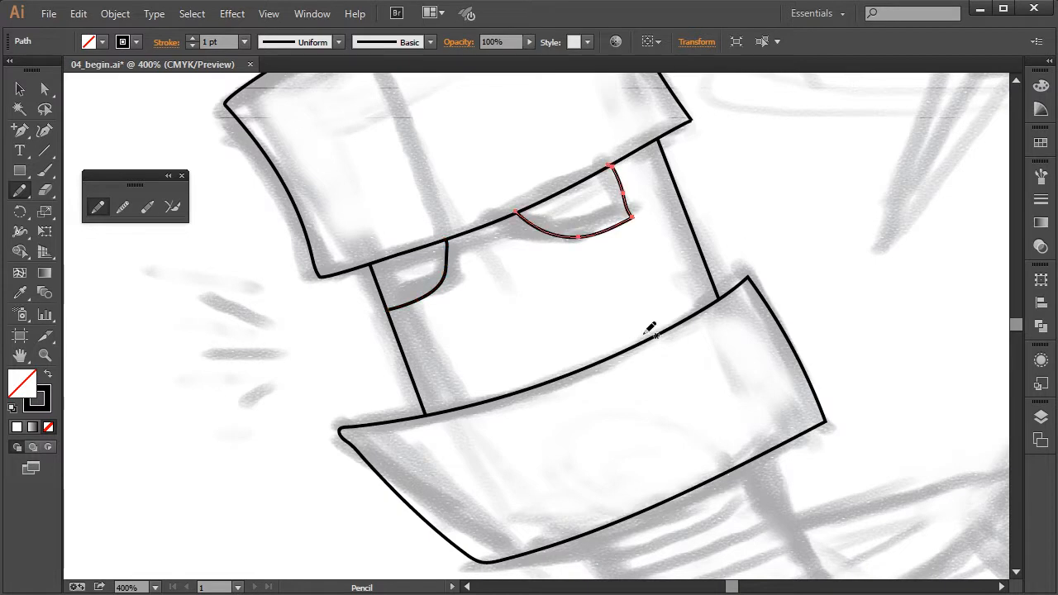
Smooth the right eye's outer side and redraw its upper end past the helmet edge with the Pencil tool
click(122, 207)
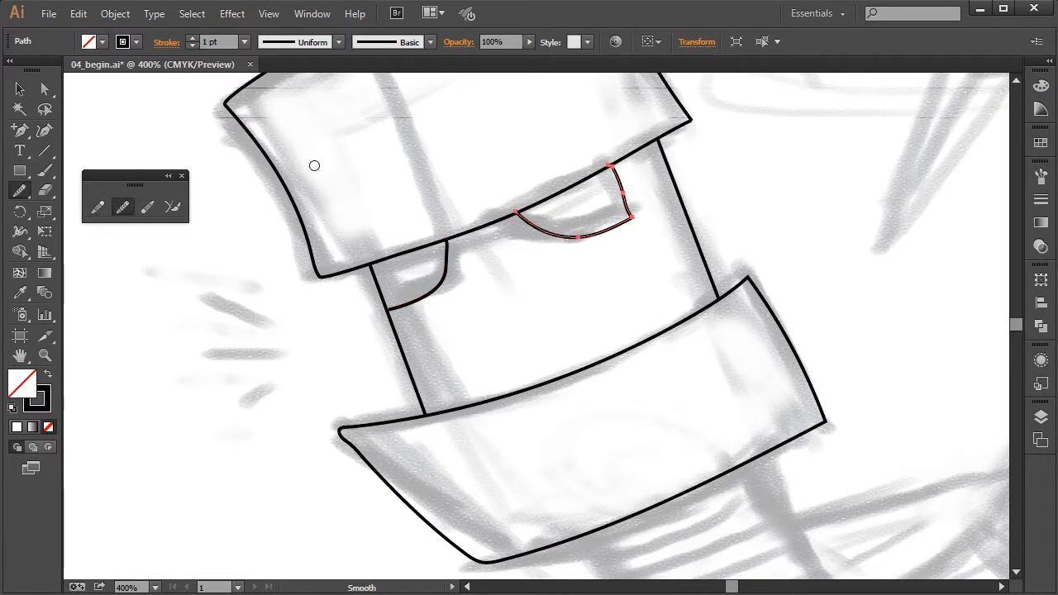
mouse_move(619, 185)
mouse_down()
mouse_move(609, 159)
mouse_move(631, 212)
mouse_up()
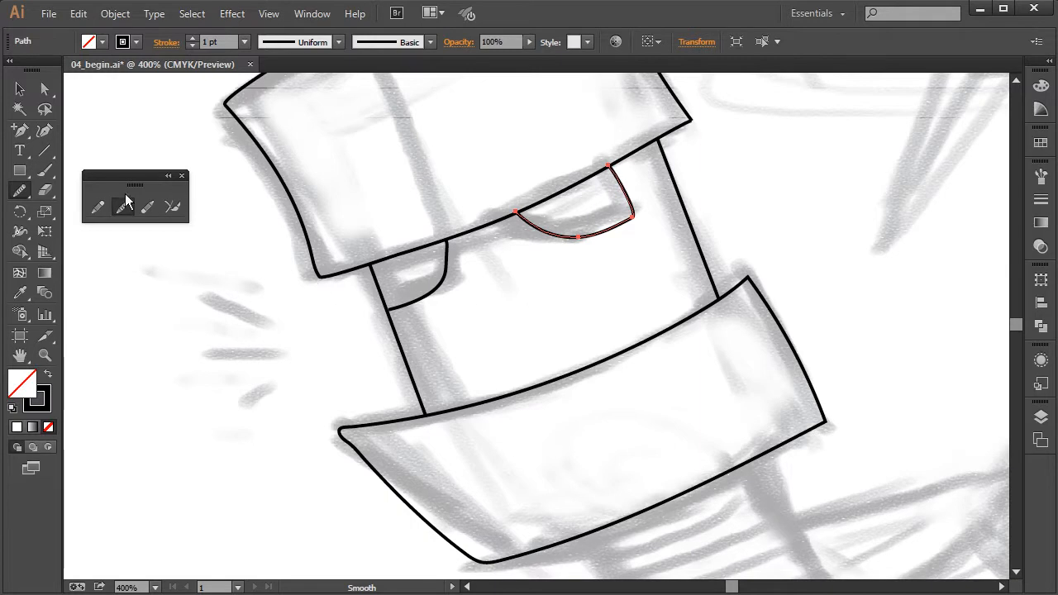
click(97, 207)
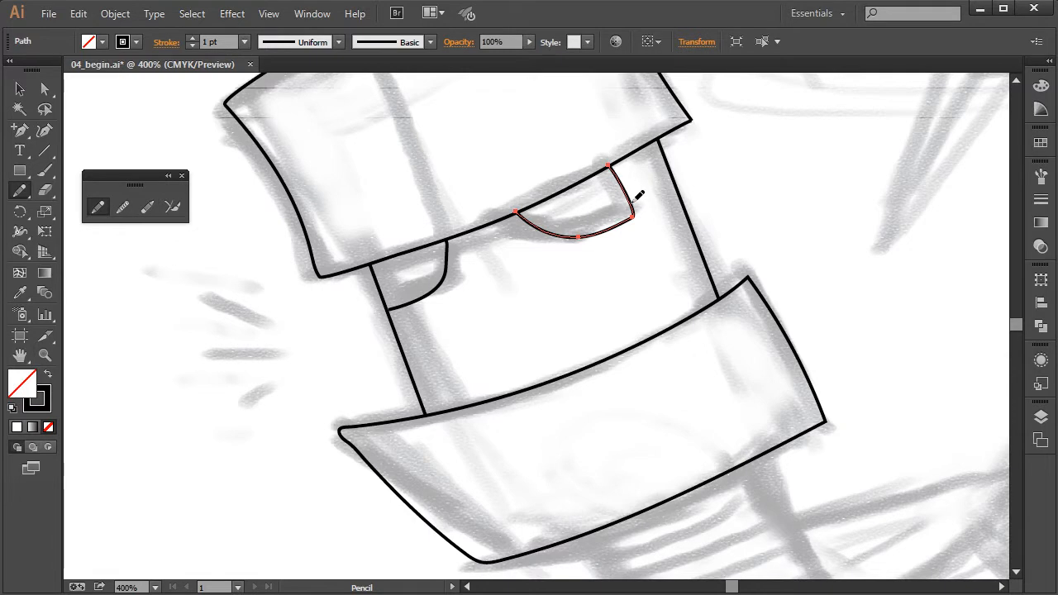
drag(623, 178, 609, 146)
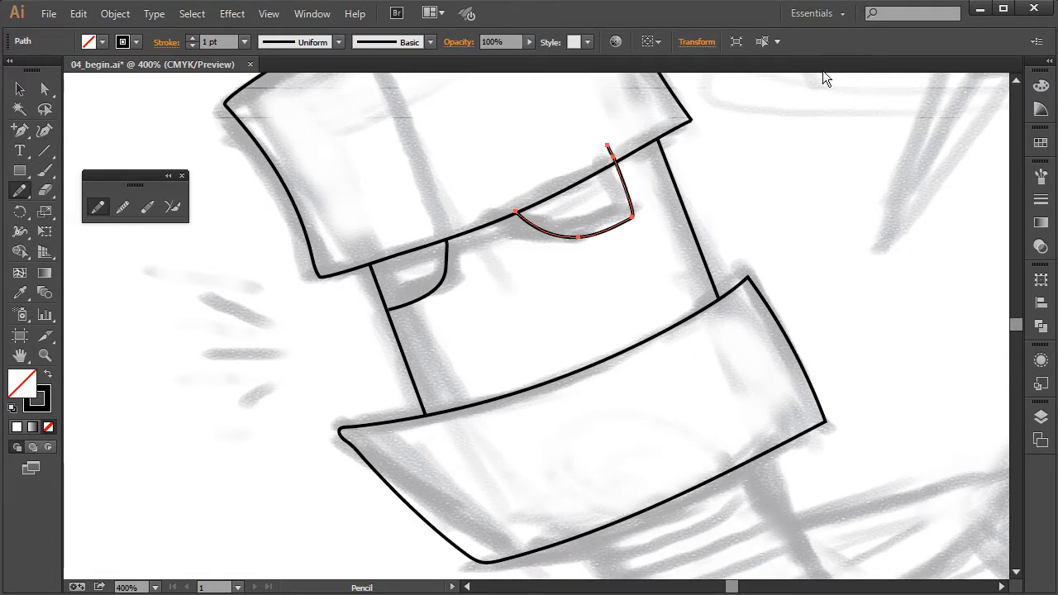
Try the Join tool on the right eye's overshooting end, and trim it back to the helmet edge with the Path Eraser
click(172, 207)
mouse_move(601, 150)
mouse_down()
mouse_move(620, 169)
mouse_move(603, 151)
mouse_up()
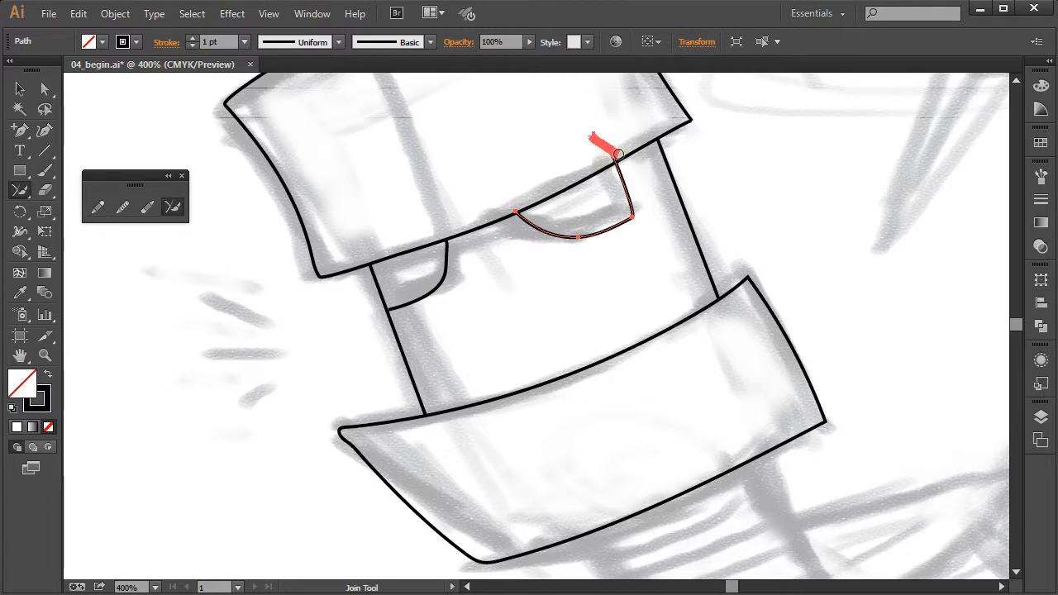
key(ctrl+equal)
key(ctrl+equal)
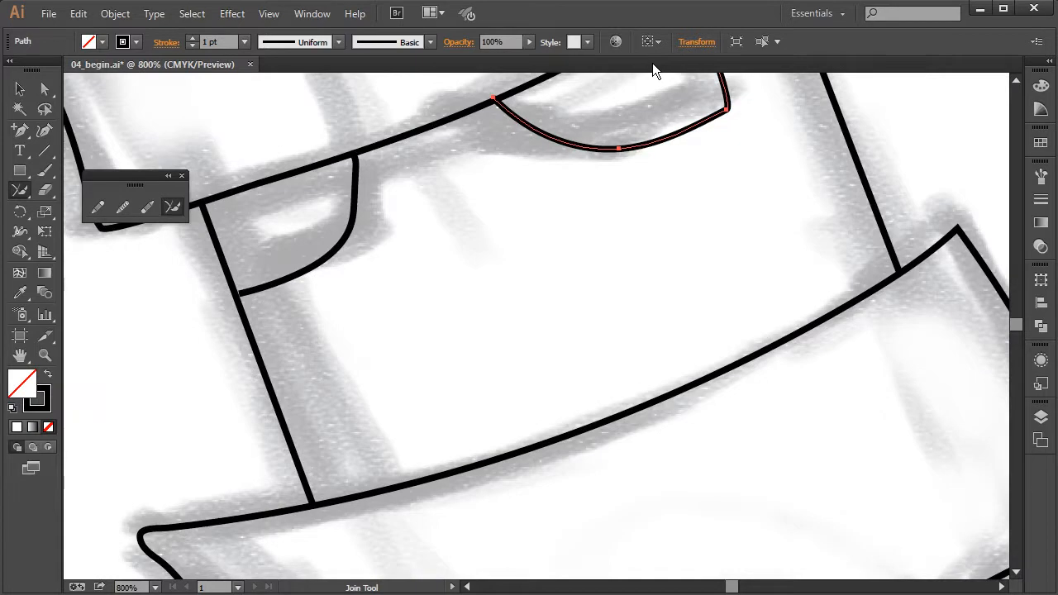
scroll(803, 287, up, 5)
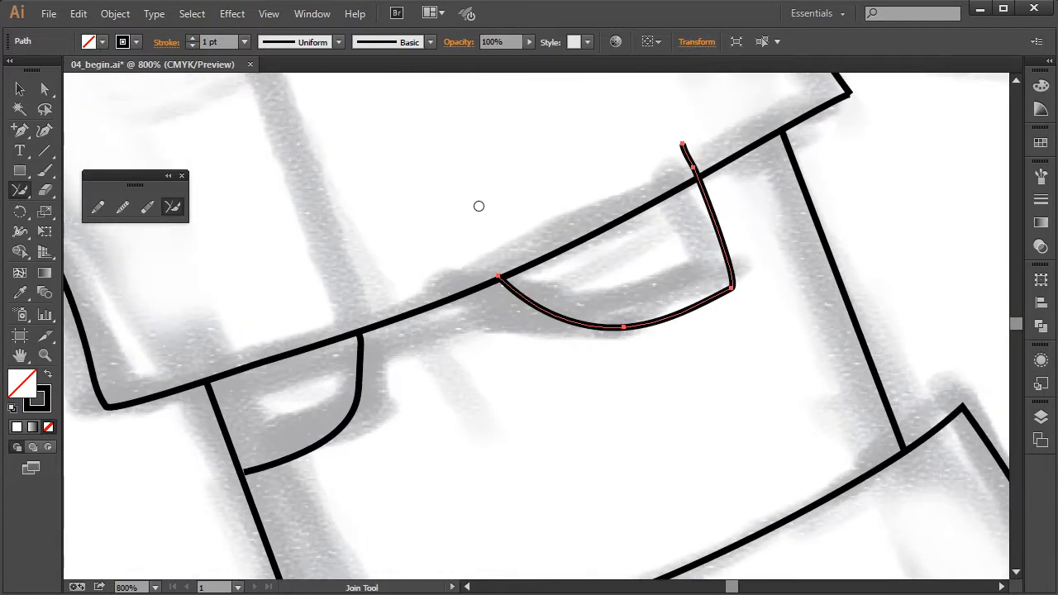
click(145, 208)
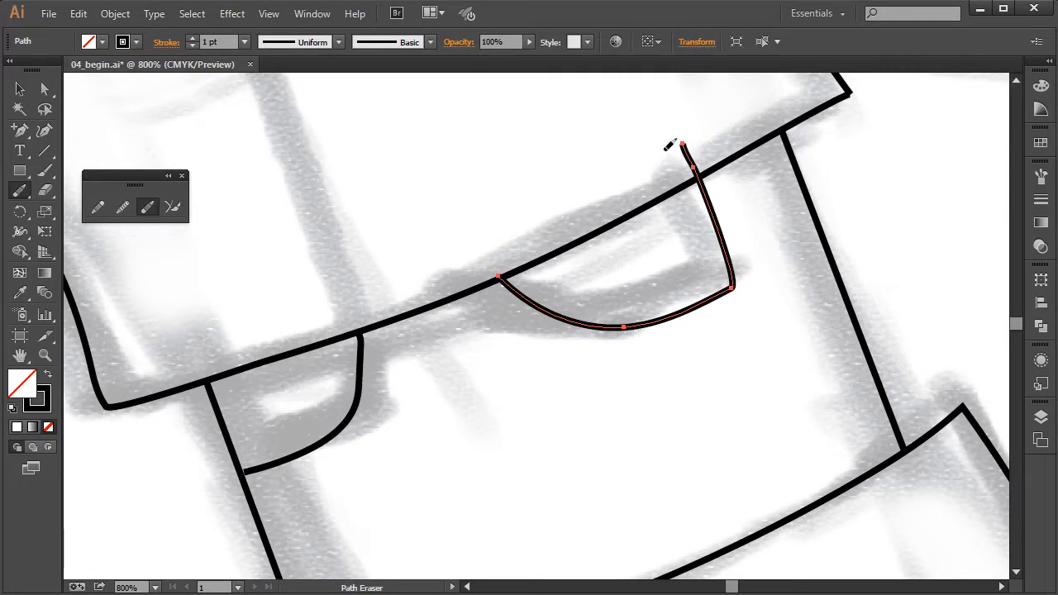
mouse_move(686, 134)
mouse_down()
mouse_move(676, 172)
mouse_move(701, 162)
mouse_move(674, 183)
mouse_move(700, 169)
mouse_up()
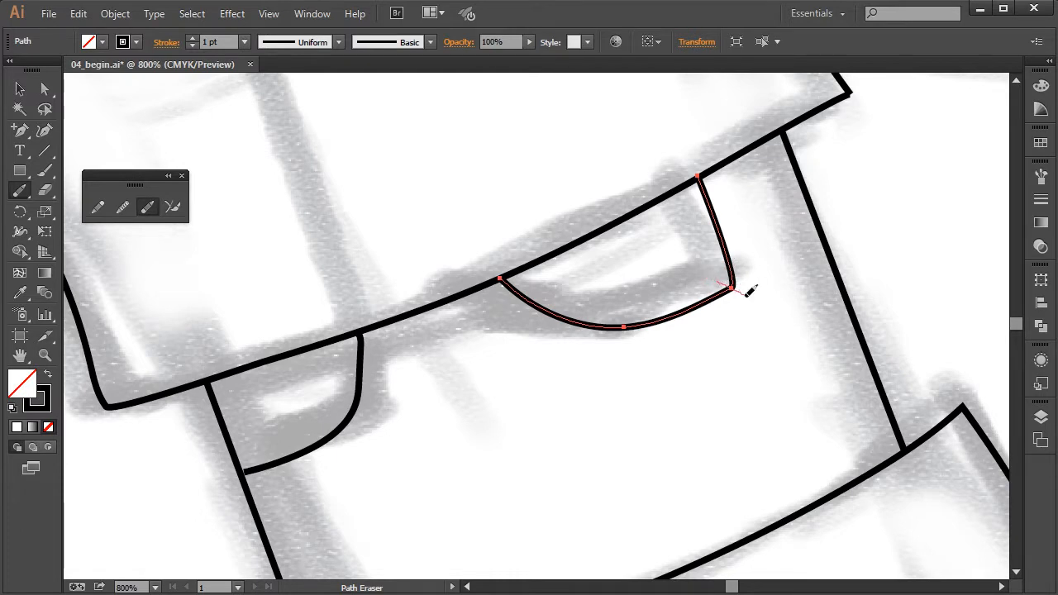
Split the right eye's outline at its lower outer corner with the Path Eraser and delete the outer side segment
ctrl+click(736, 268)
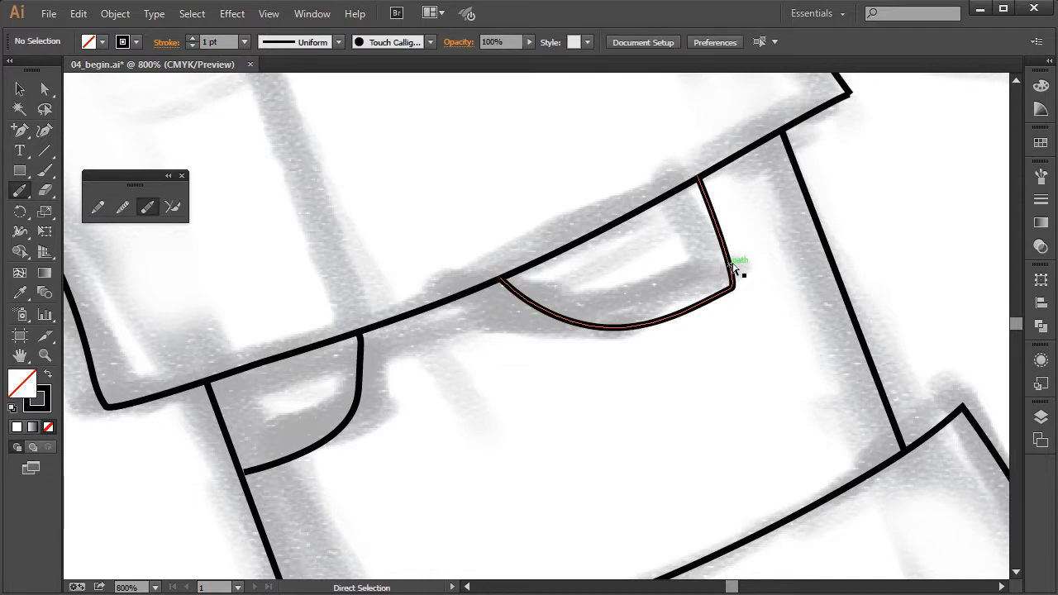
ctrl+click(736, 275)
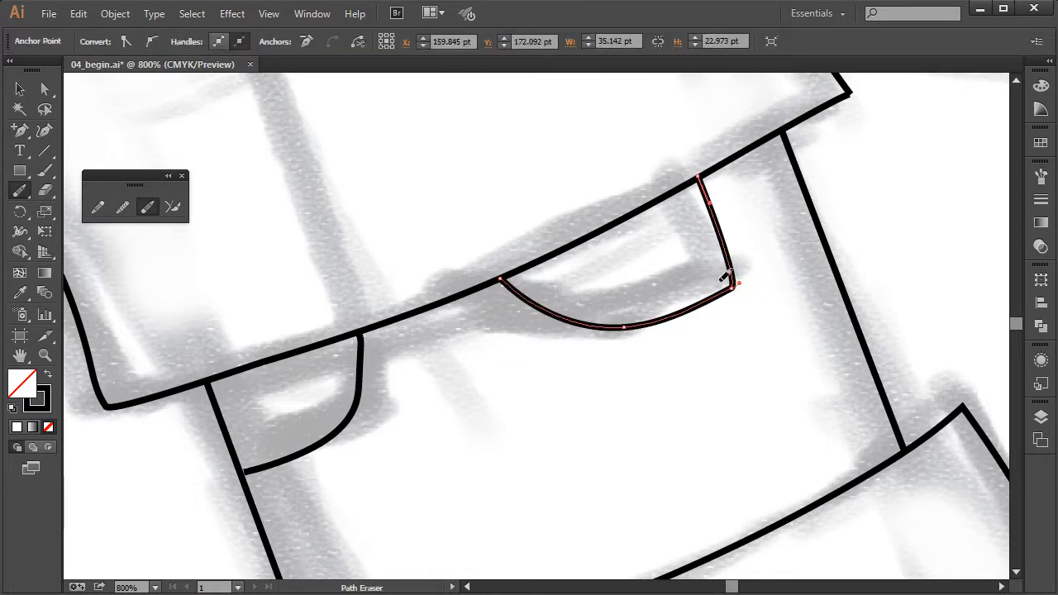
drag(731, 290, 722, 286)
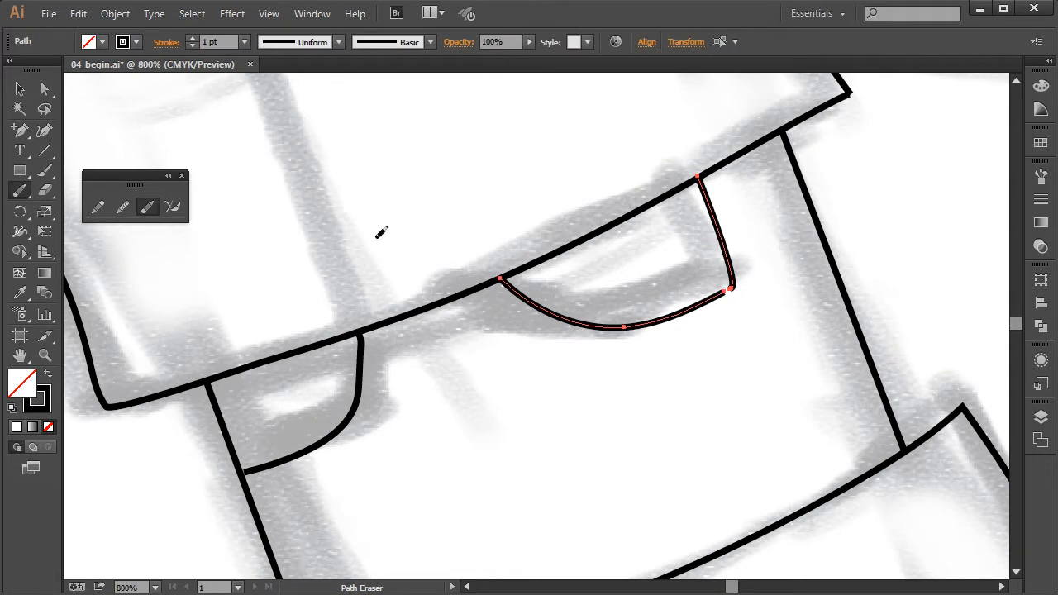
click(44, 88)
click(738, 296)
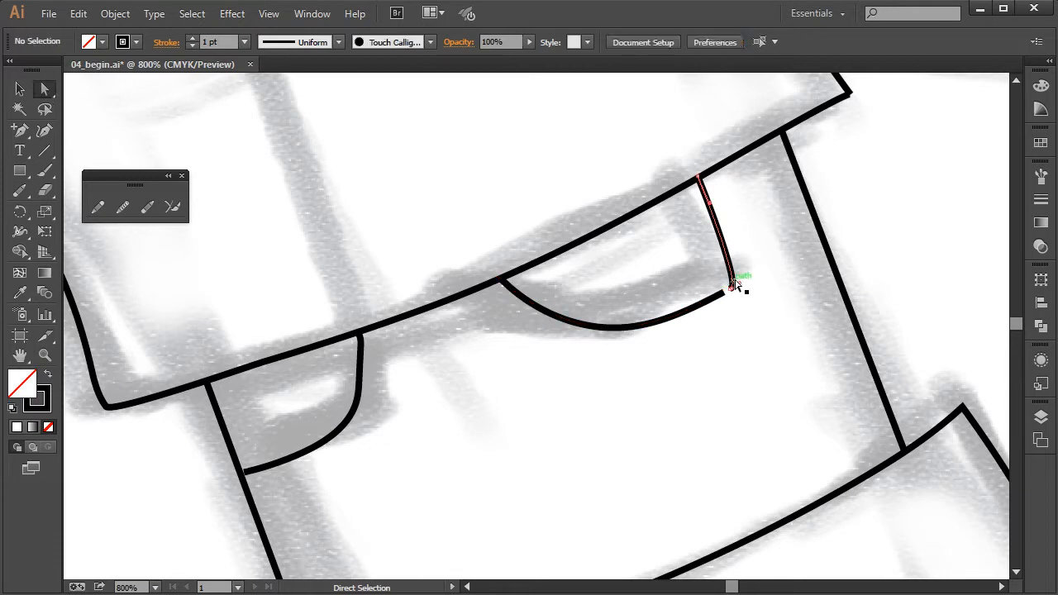
click(732, 288)
key(Delete)
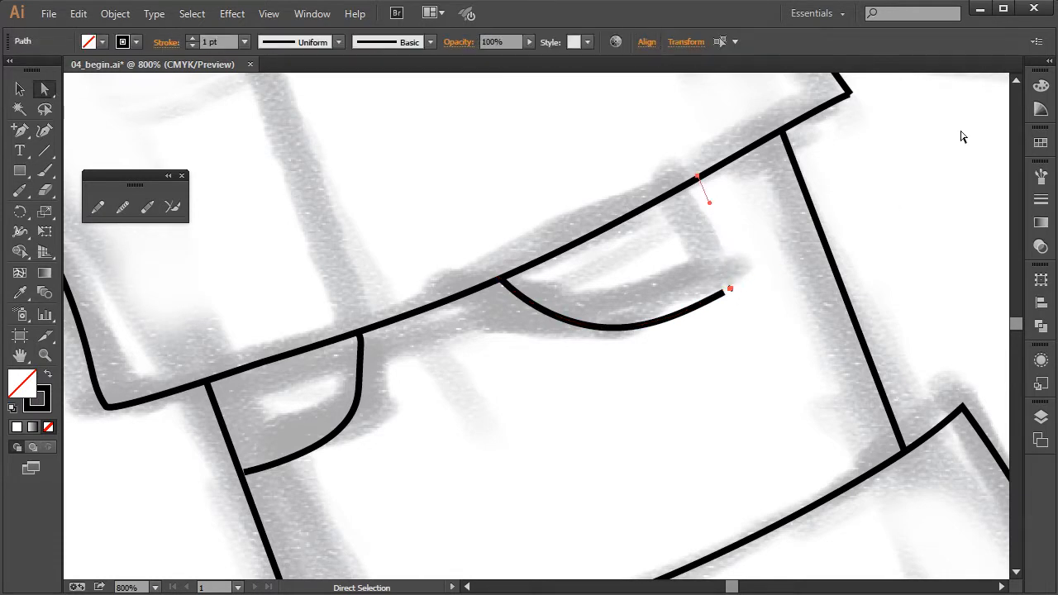
click(961, 136)
Redraw the right eye's outer side with the Pencil tool, continuing from the lower curve's open end up to the helmet edge
click(98, 206)
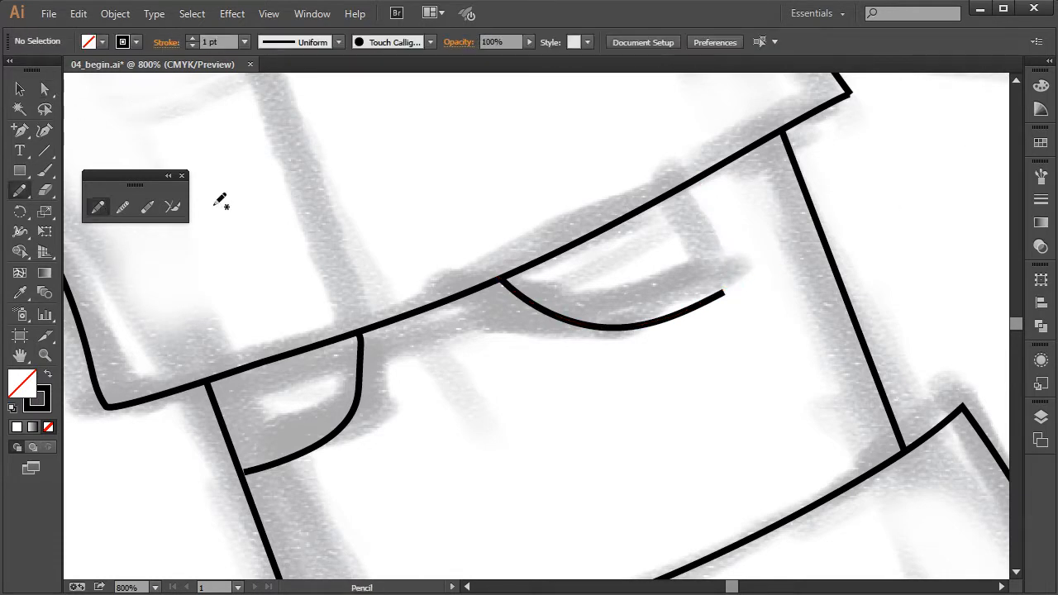
ctrl+click(718, 299)
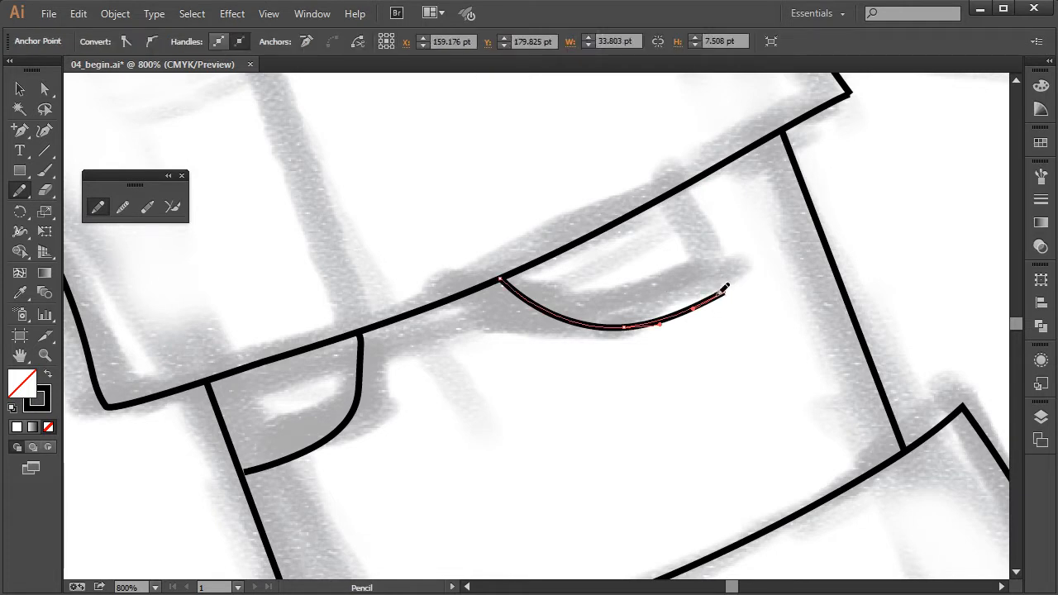
drag(728, 290, 722, 246)
drag(692, 184, 687, 185)
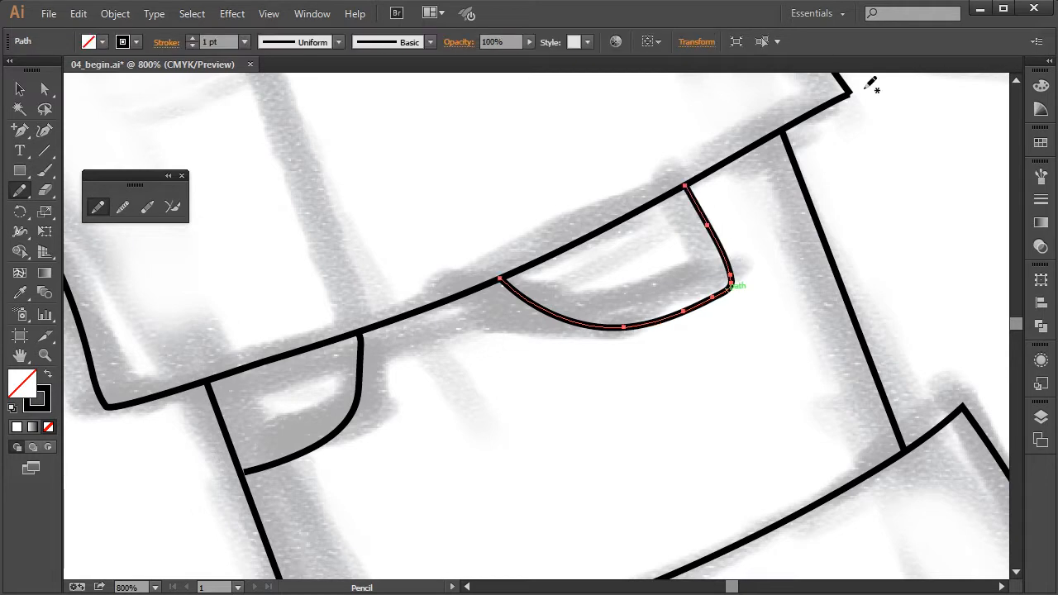
ctrl+click(685, 404)
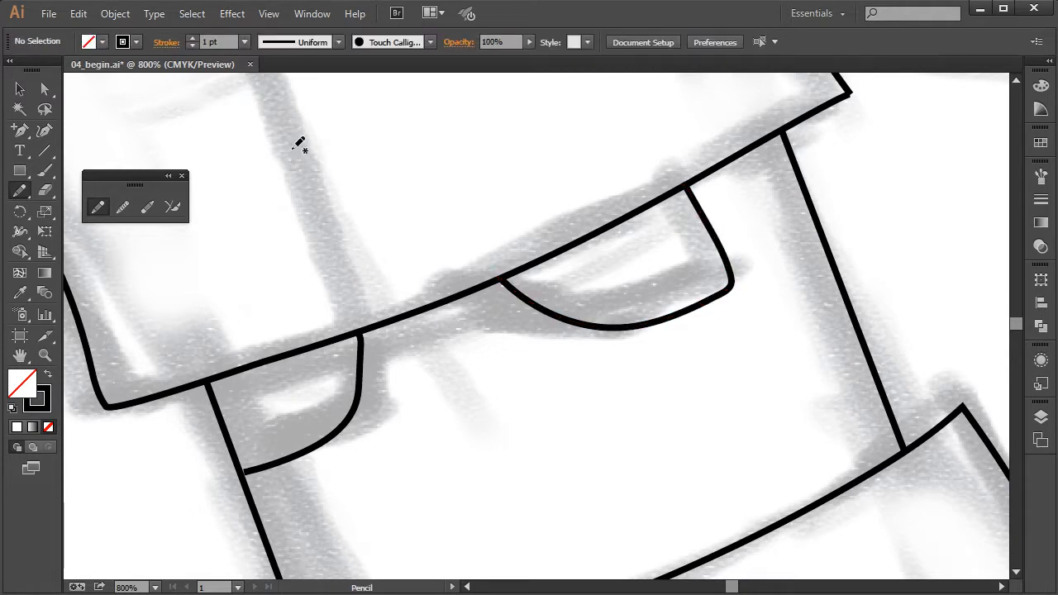
key(ctrl+minus)
key(ctrl+minus)
key(ctrl+minus)
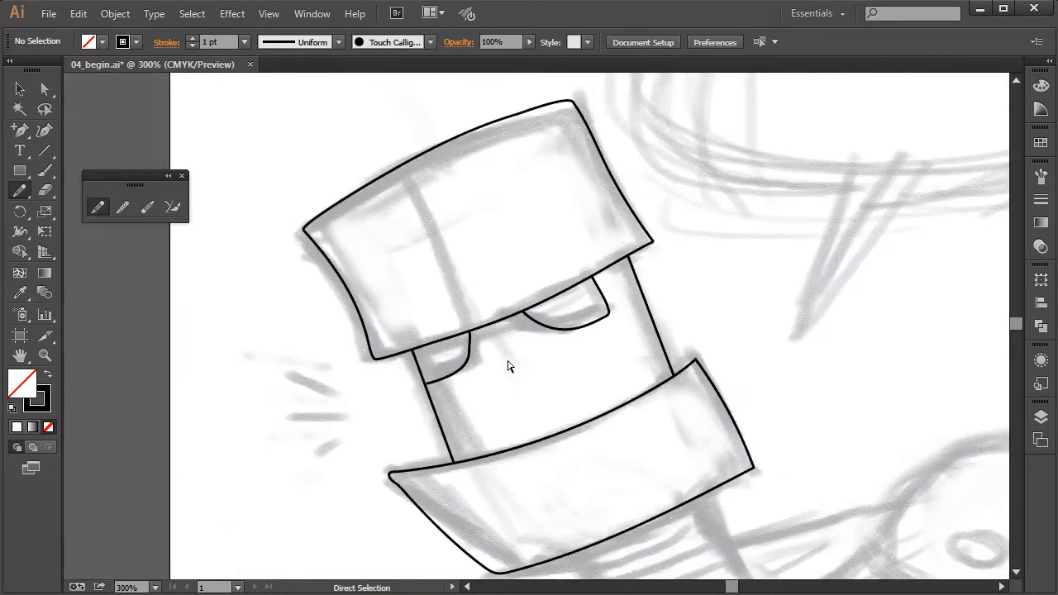
drag(556, 373, 571, 303)
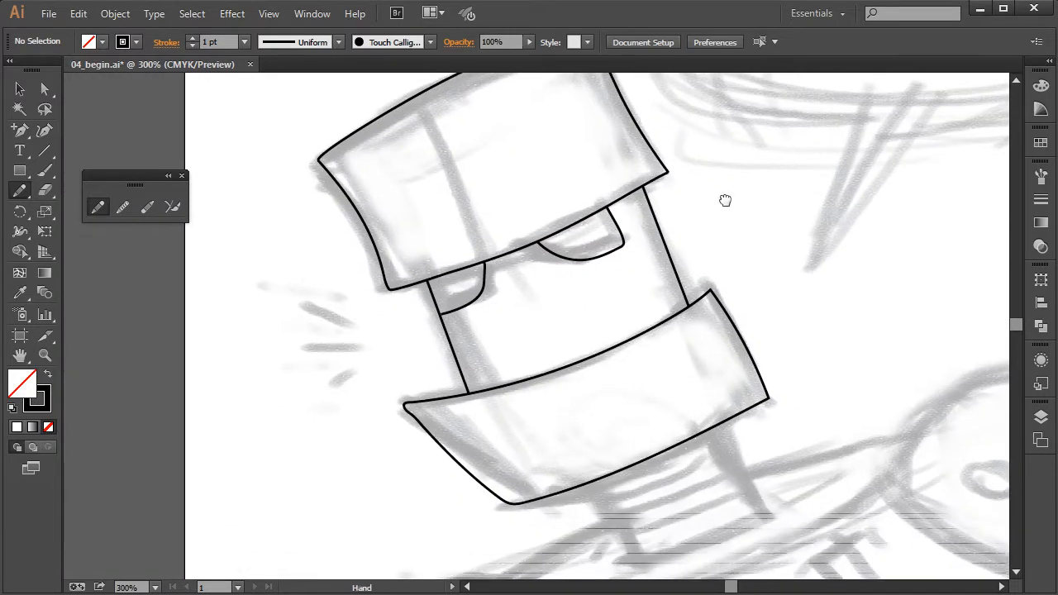
drag(720, 196, 720, 231)
drag(770, 178, 780, 192)
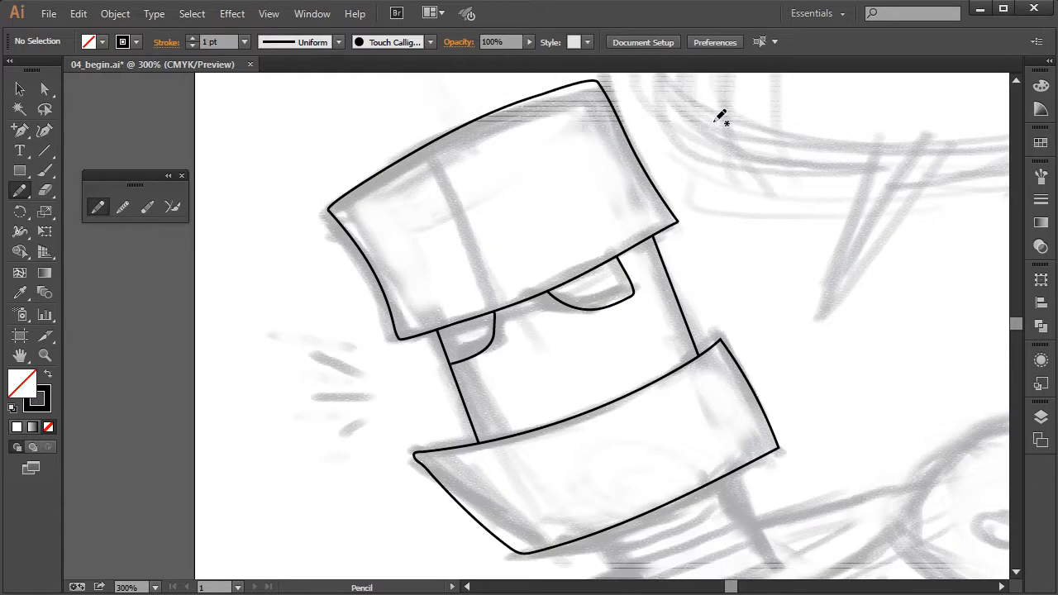